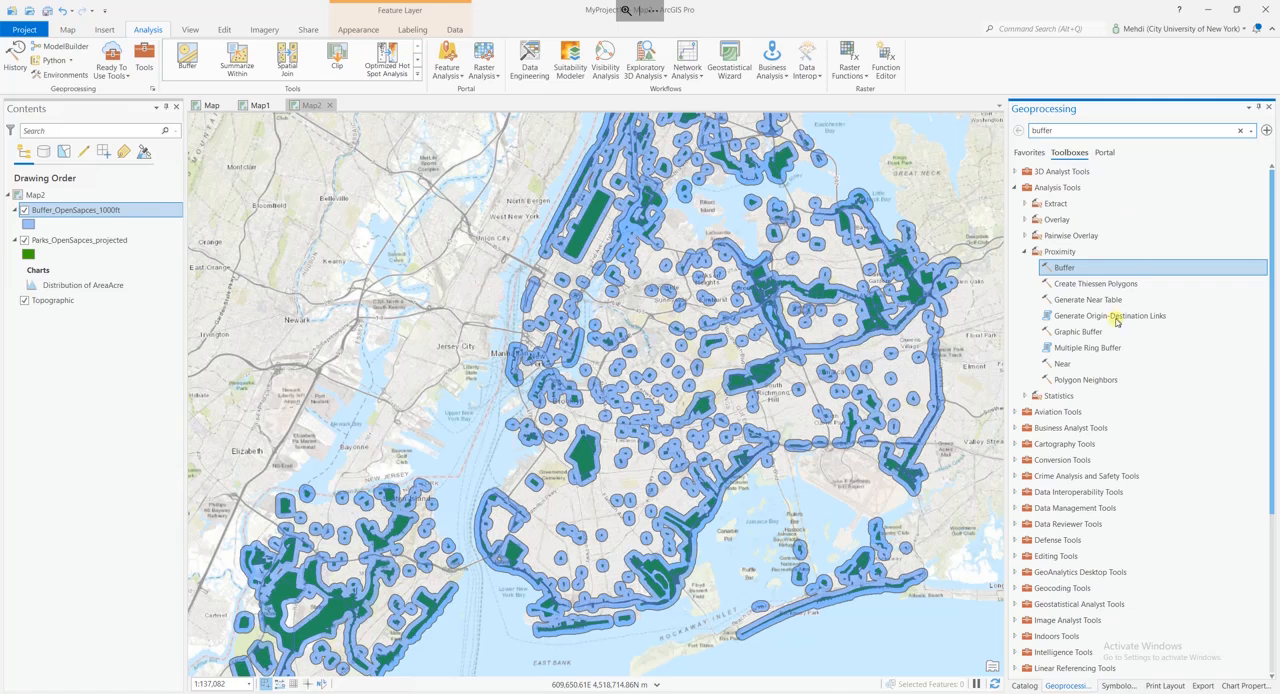
# Start the Multiple Ring Buffer tool with Parks_OpenSapces_projected as the input features.
pyautogui.doubleClick(1091, 348)
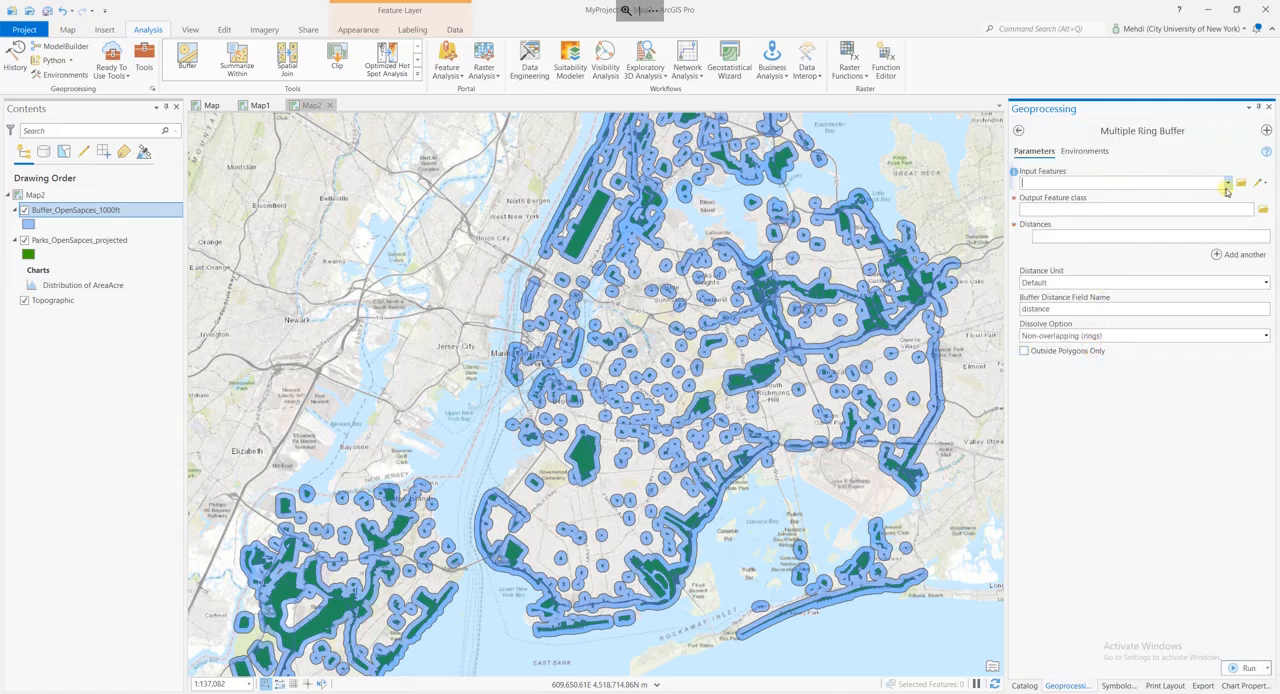
pyautogui.click(1227, 184)
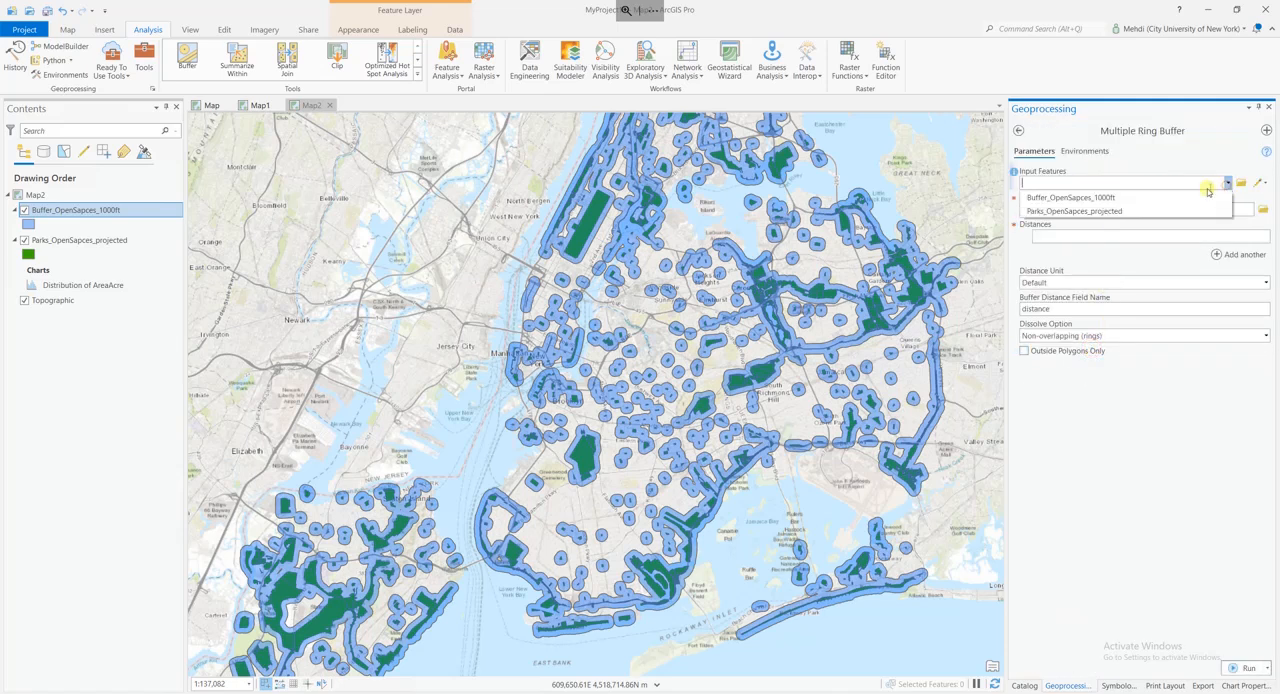
pyautogui.click(1071, 212)
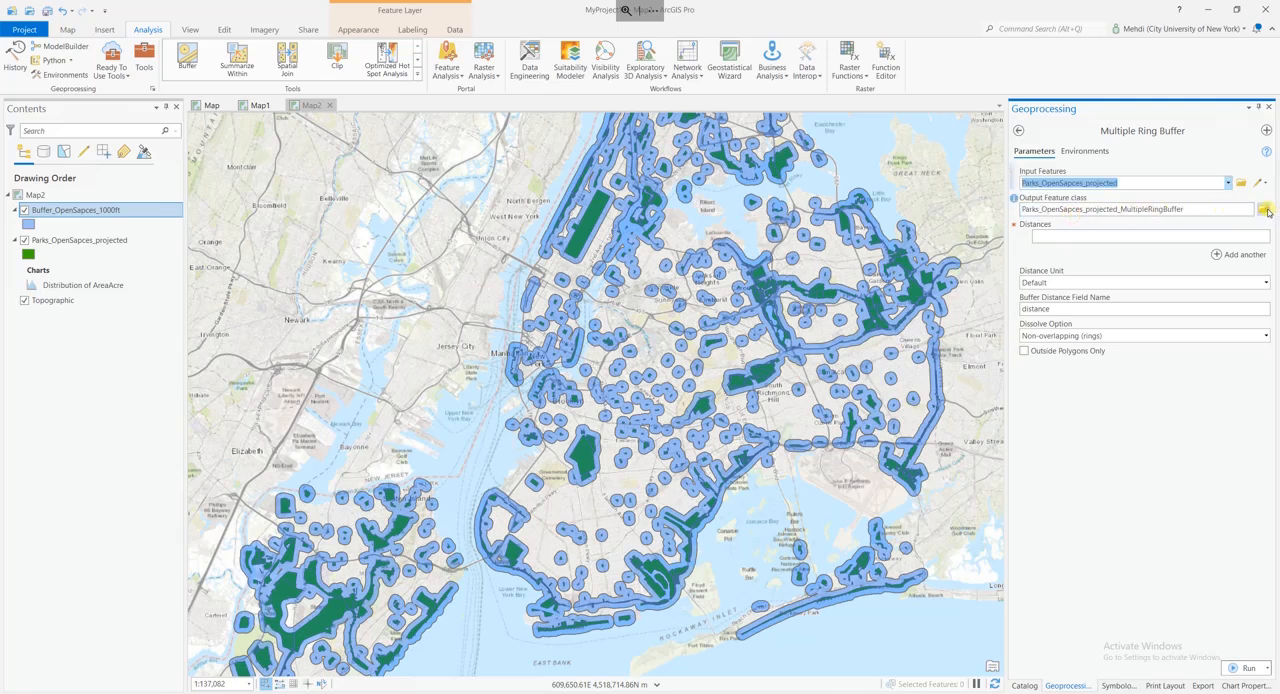
# Set the output feature class to Buffer_OpenSapces_multipleRings.shp in the Parks_OpenSpaces folder, based on the existing 1000ft buffer's name.
pyautogui.click(1264, 209)
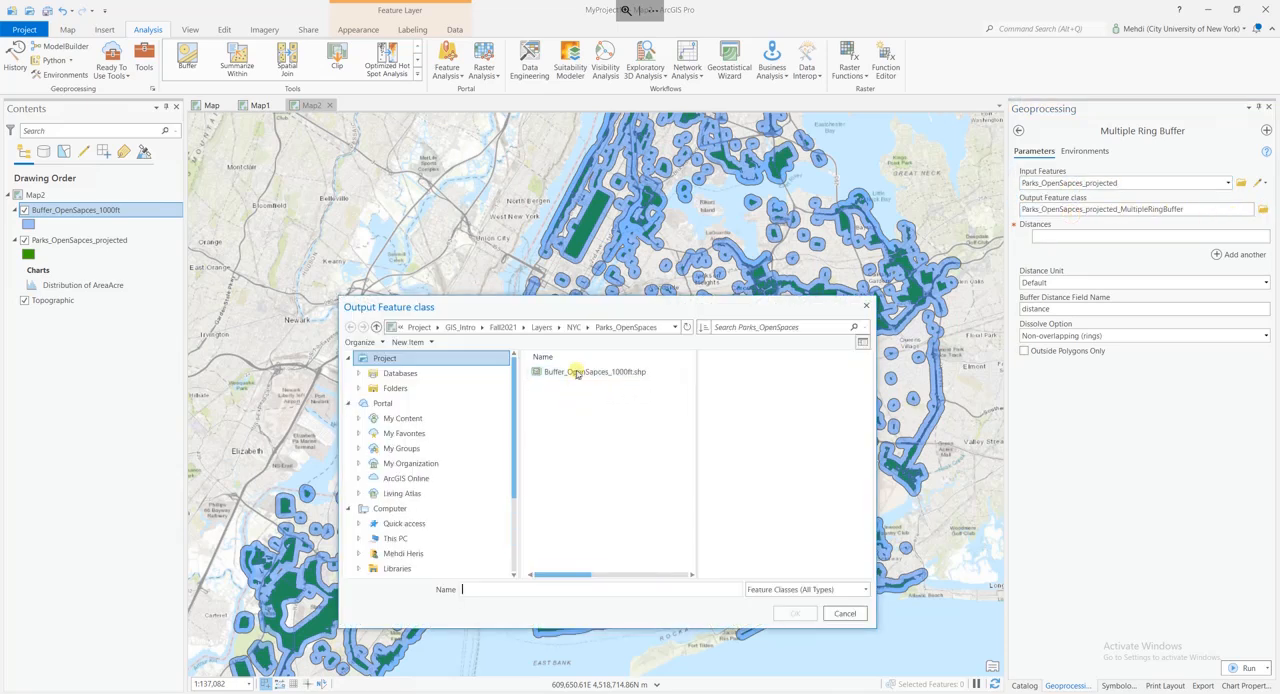
pyautogui.click(577, 371)
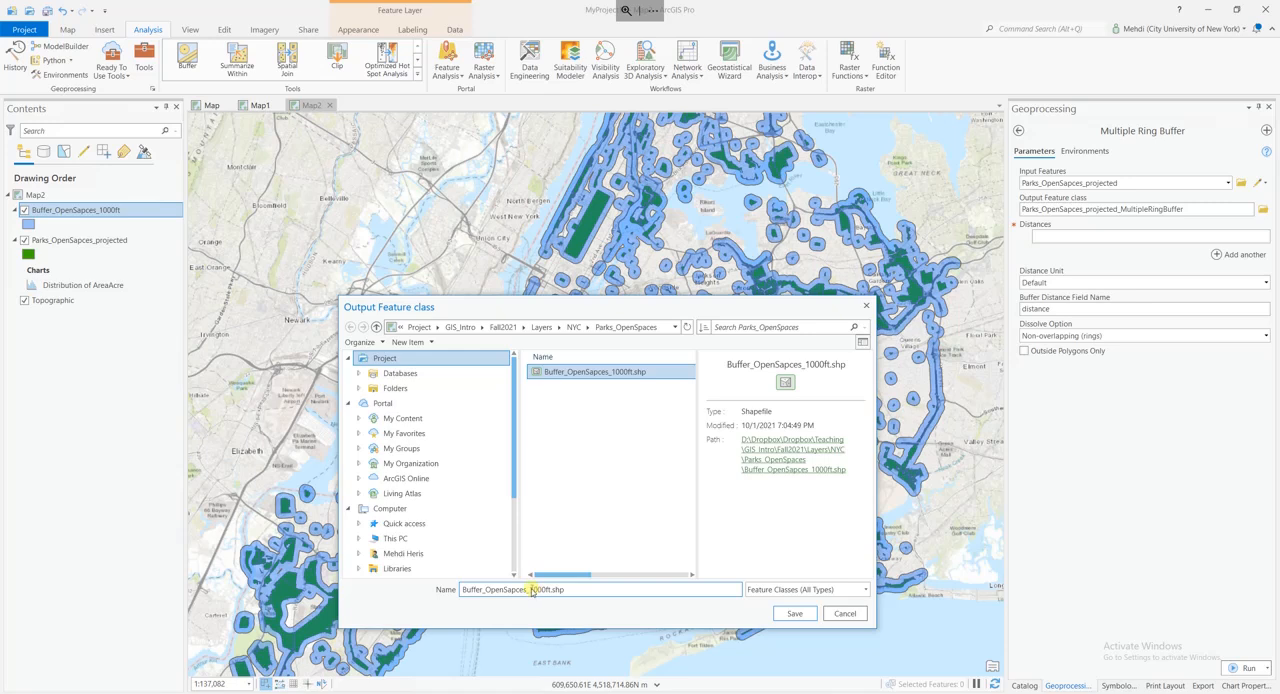
pyautogui.moveTo(530, 590); pyautogui.dragTo(551, 590)
pyautogui.write('multipleRings')
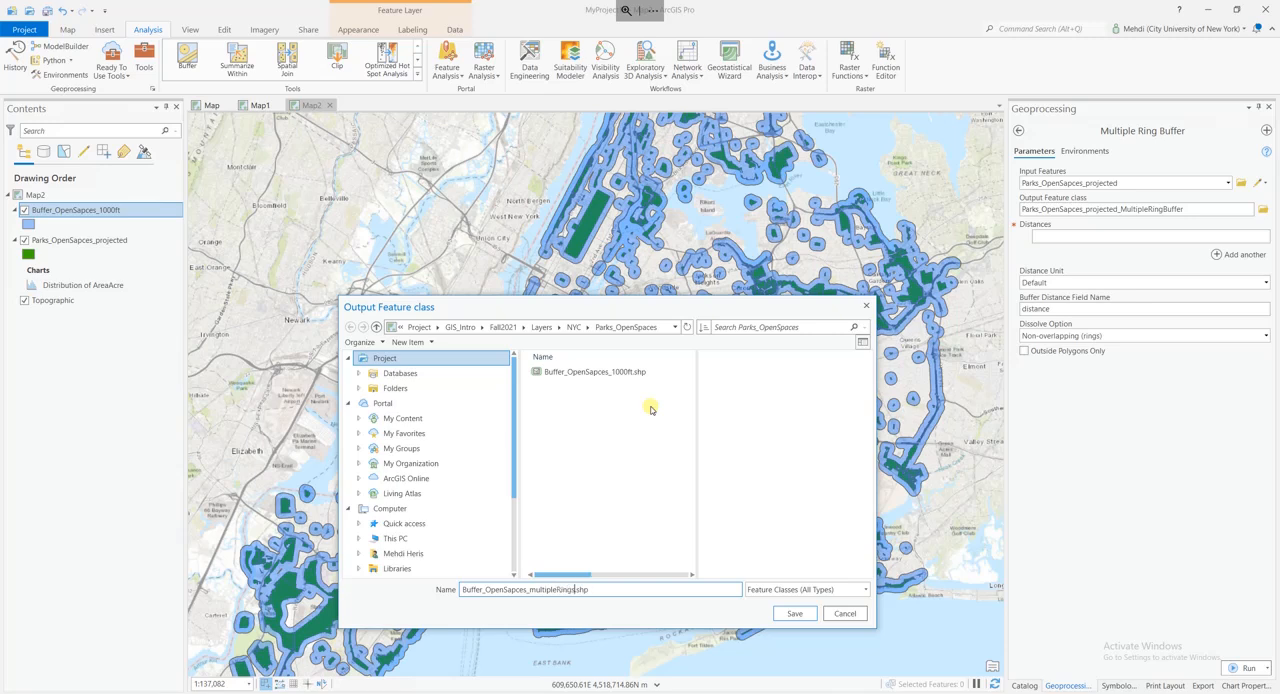
pyautogui.press('Return')
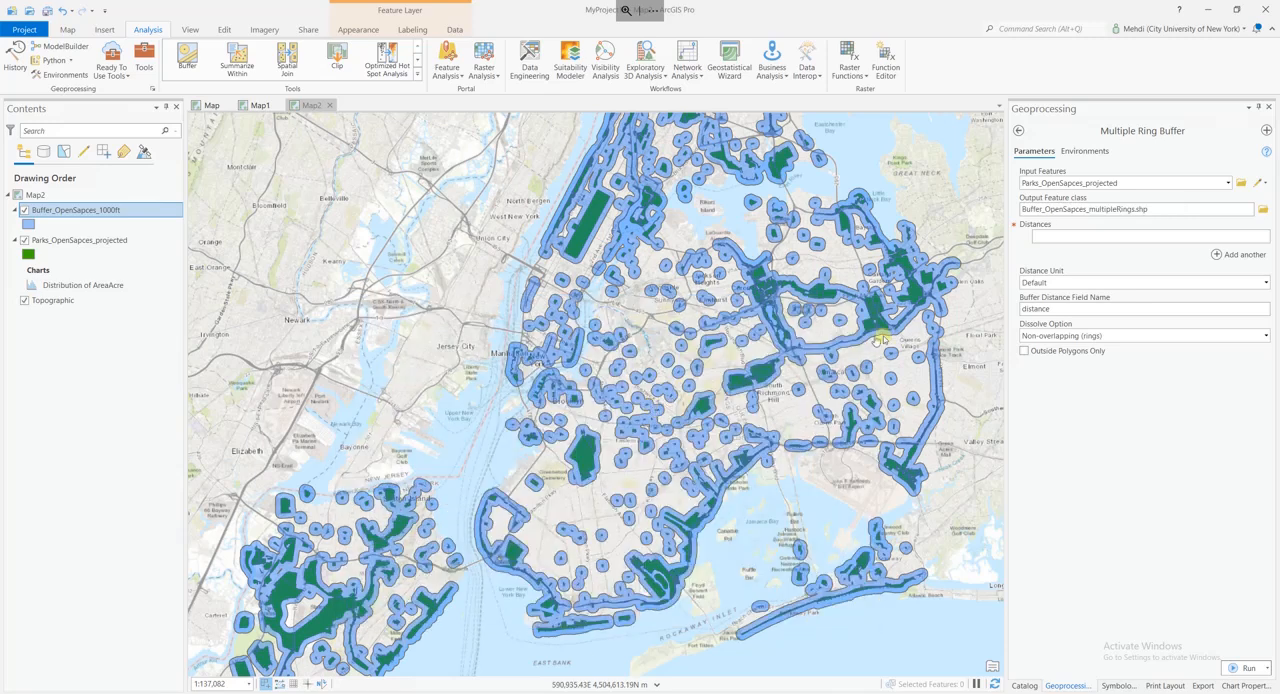
# Enter buffer distances of 500, 1000 and 1500 and set the distance unit to Feet.
pyautogui.click(1192, 240)
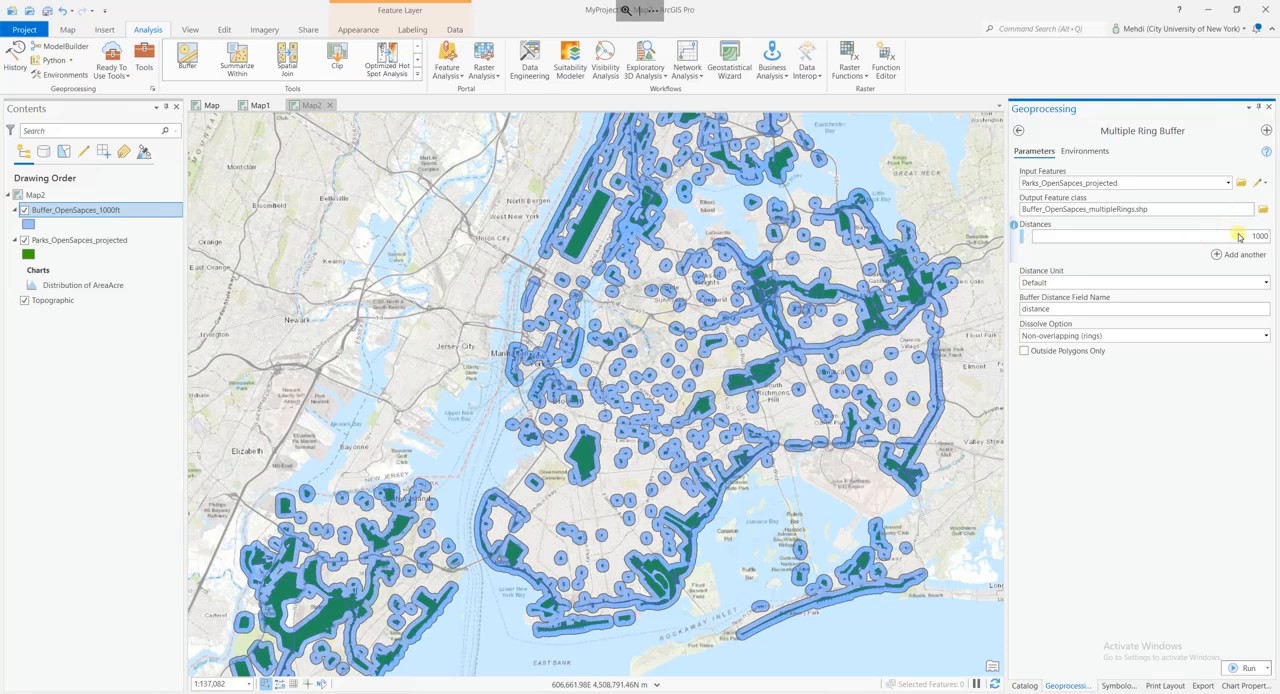
pyautogui.doubleClick(1240, 237)
pyautogui.write('5')
pyautogui.press('Return')
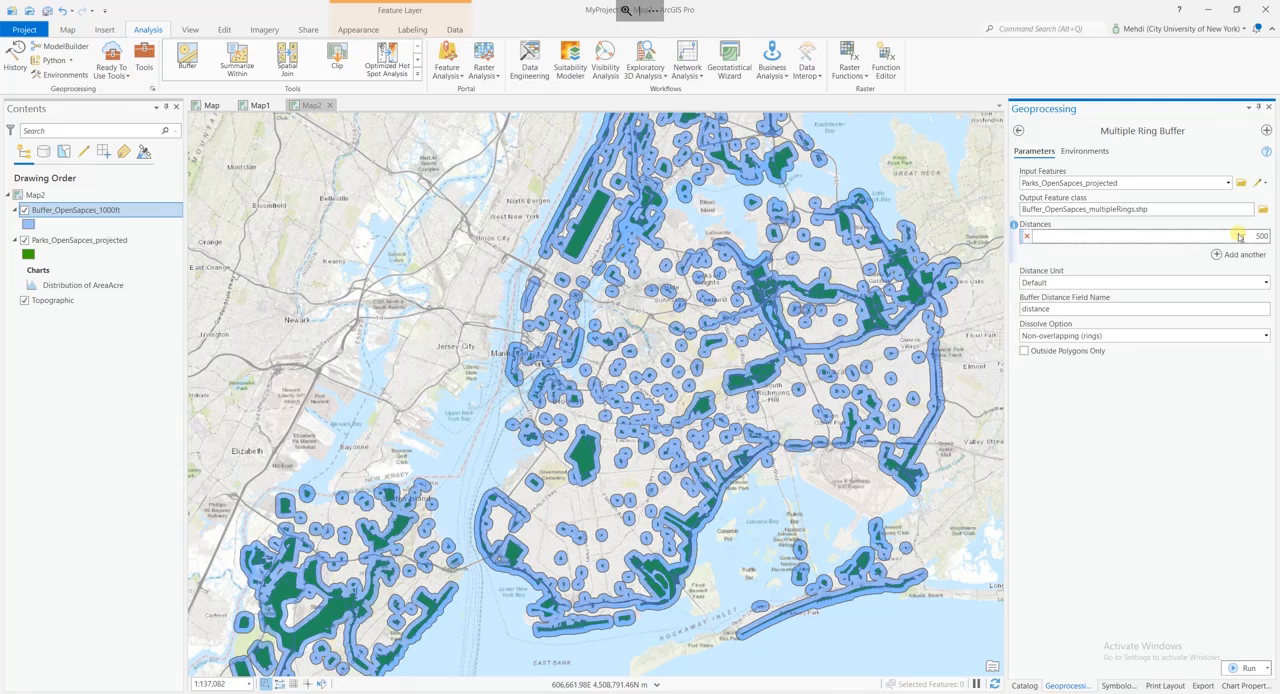
pyautogui.click(1238, 256)
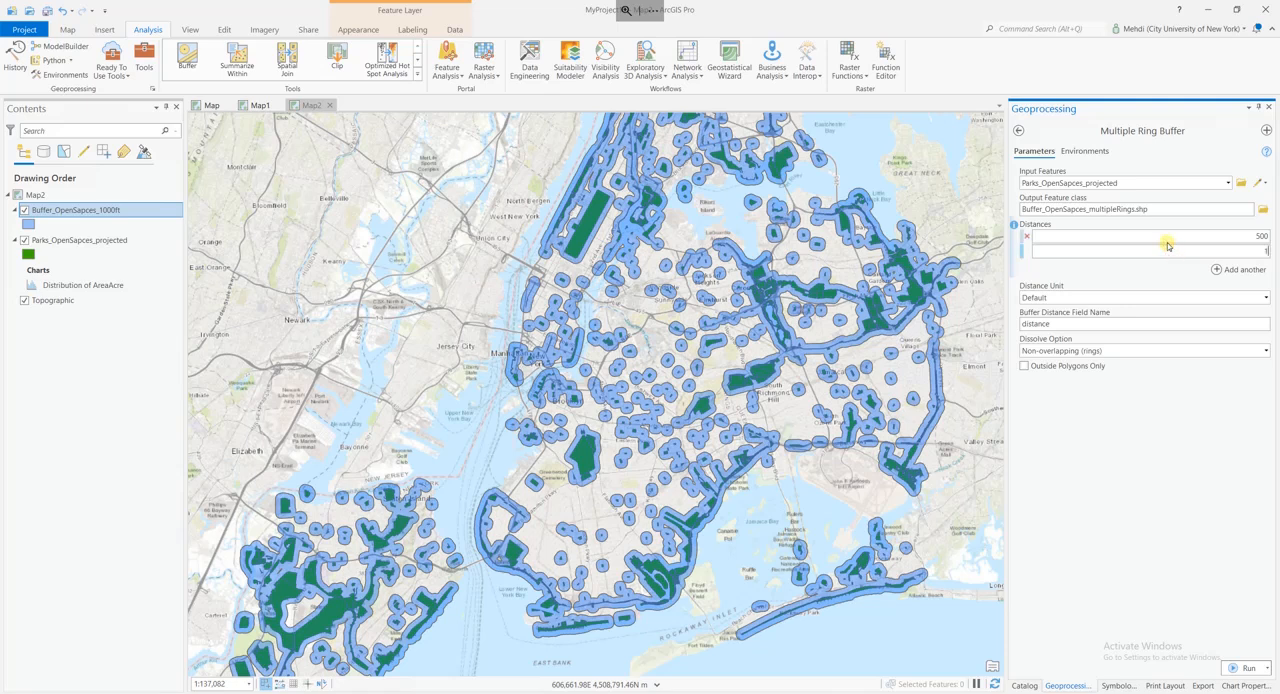
pyautogui.click(1238, 269)
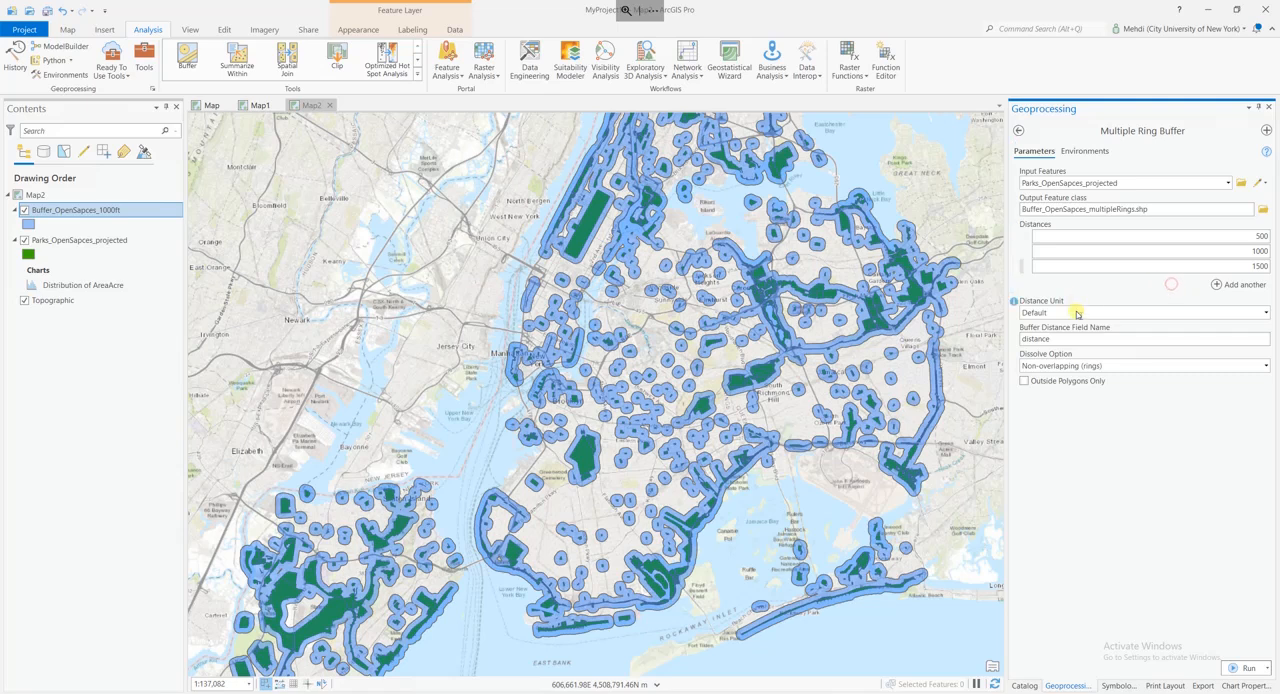
pyautogui.click(1258, 315)
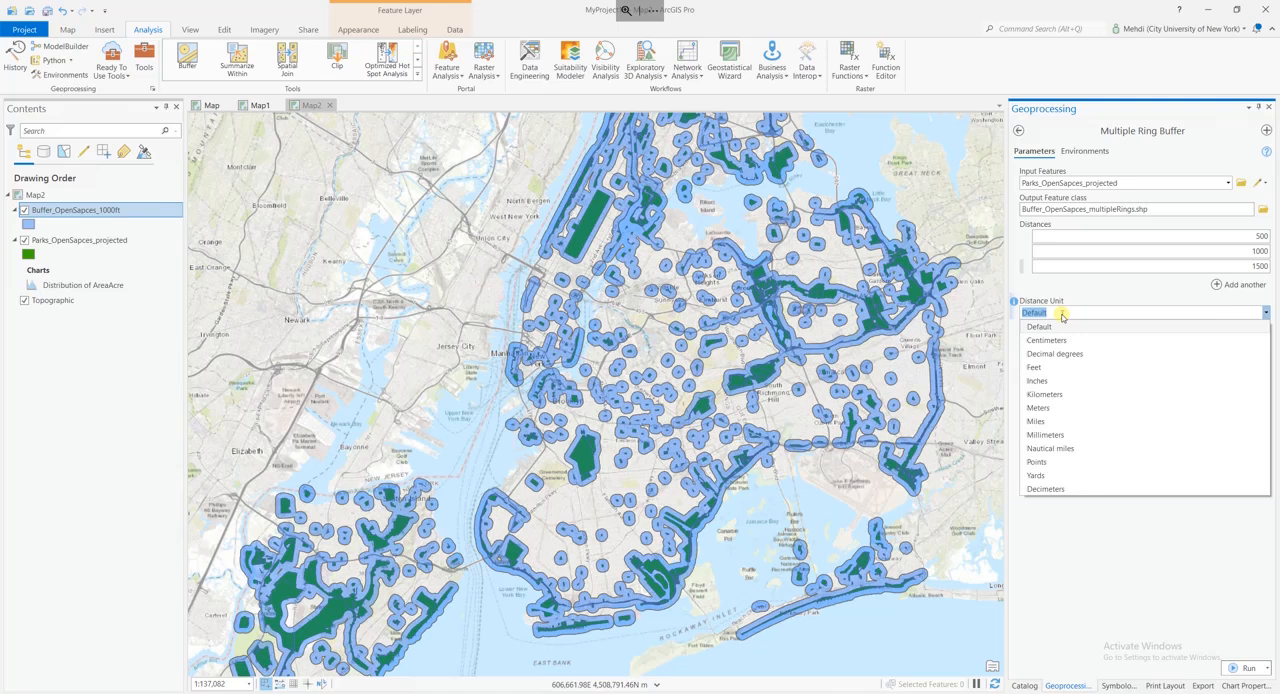
pyautogui.click(1049, 370)
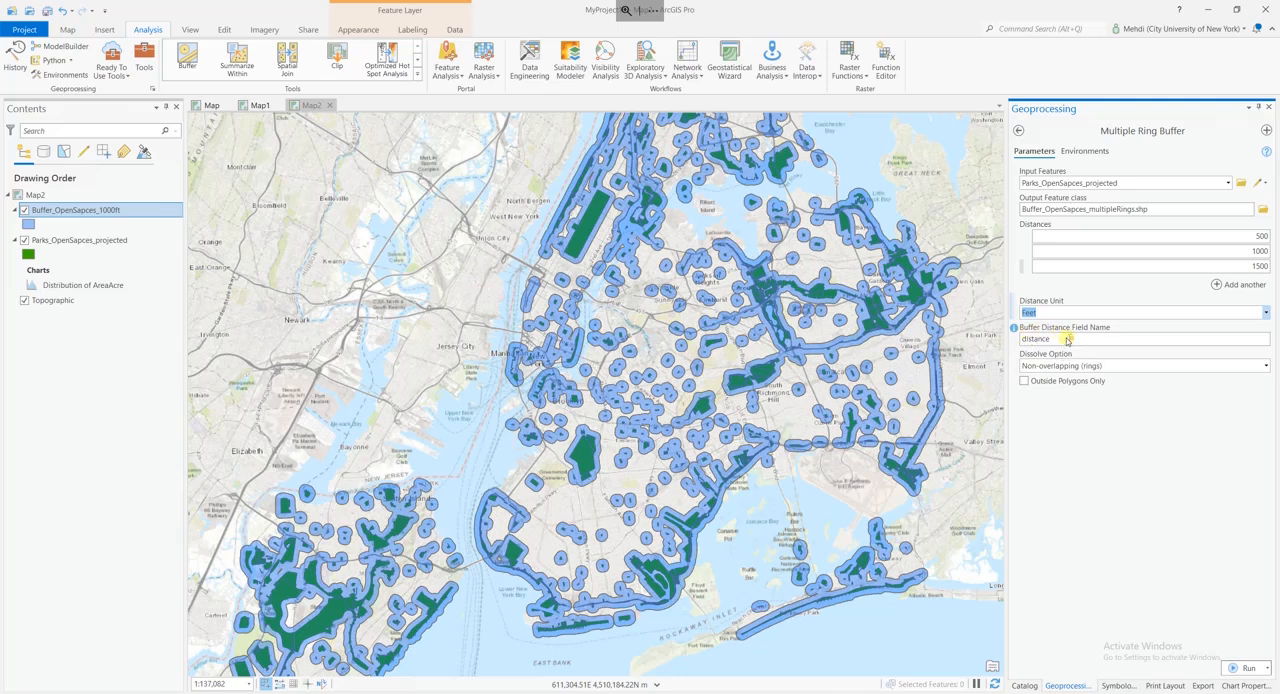
# Name the buffer distance field dist and run the tool with the Non-overlapping (rings) dissolve option.
pyautogui.doubleClick(1034, 339)
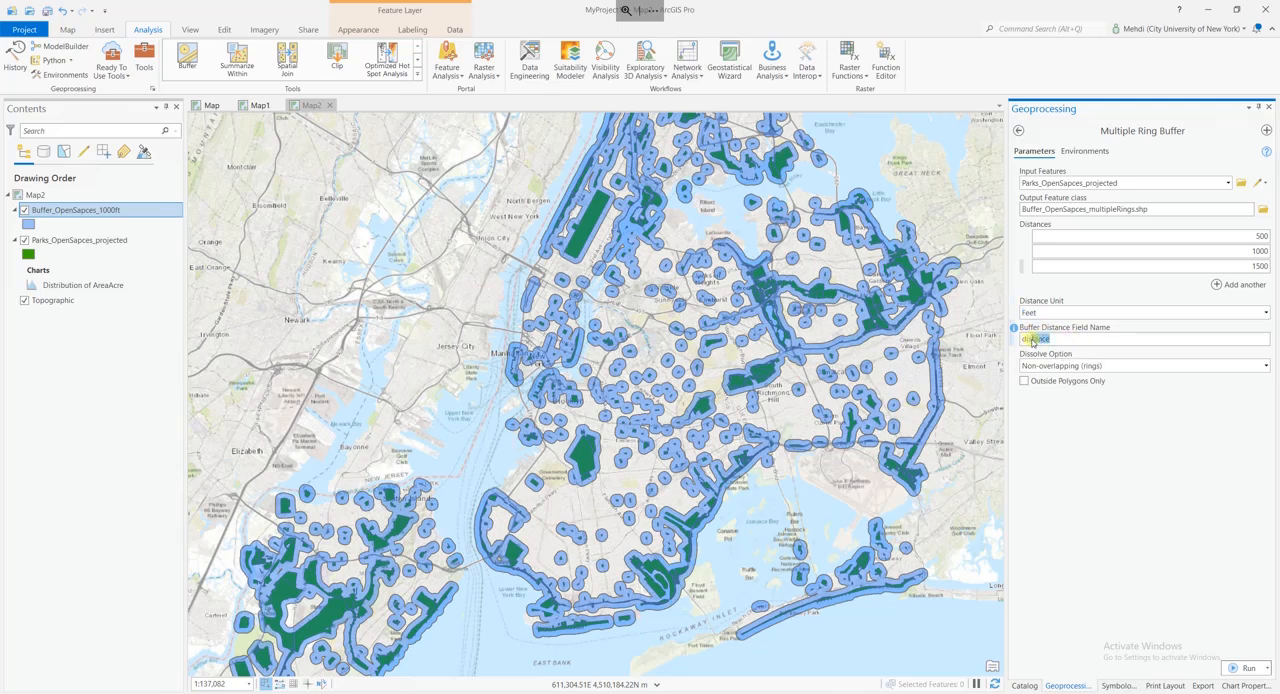
pyautogui.write('dis')
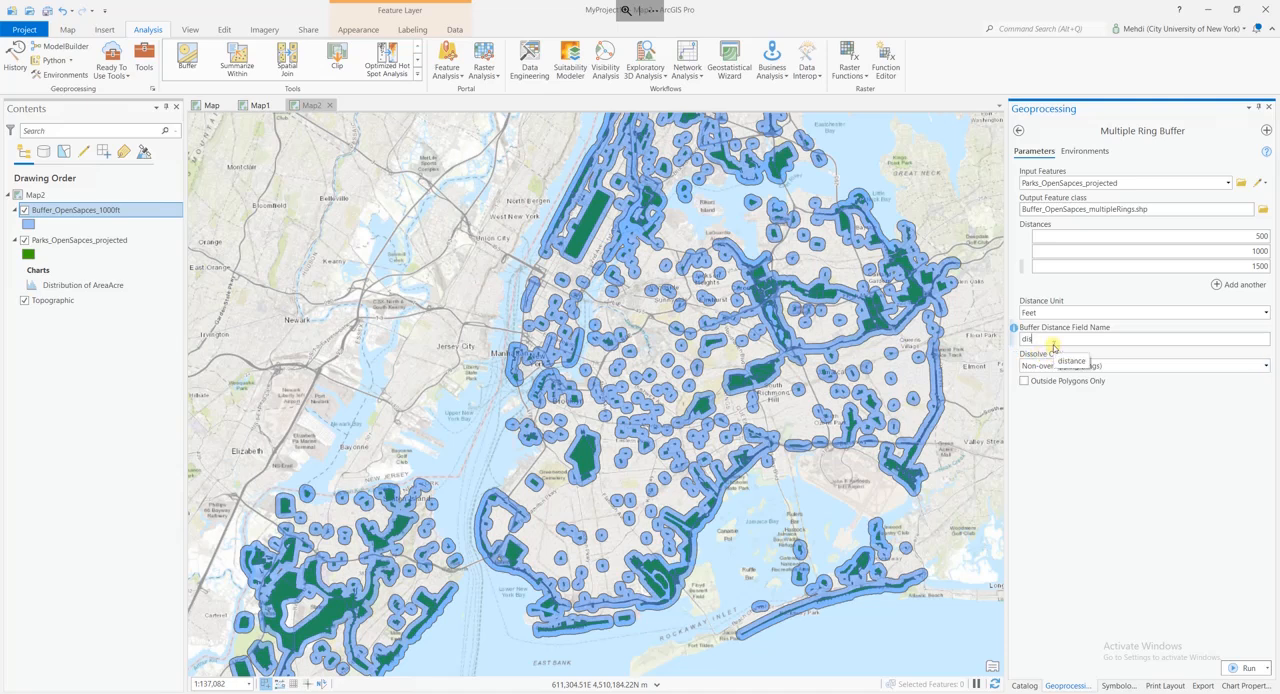
pyautogui.write('t')
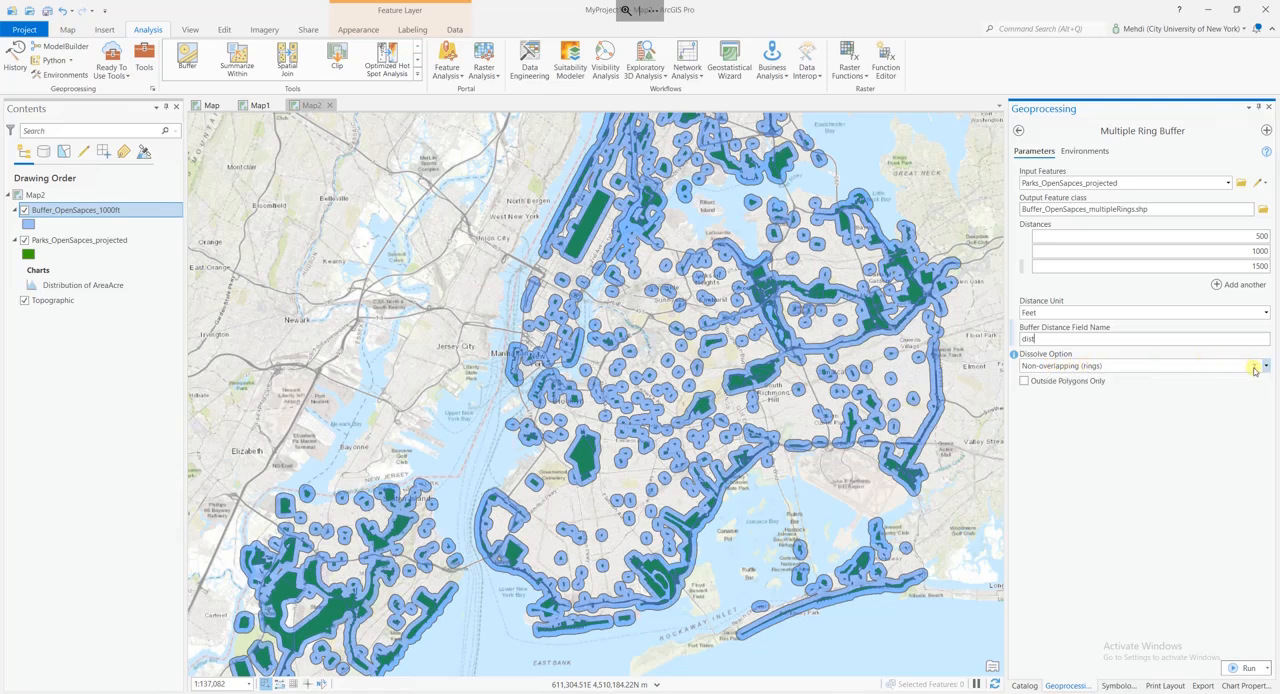
pyautogui.click(1254, 368)
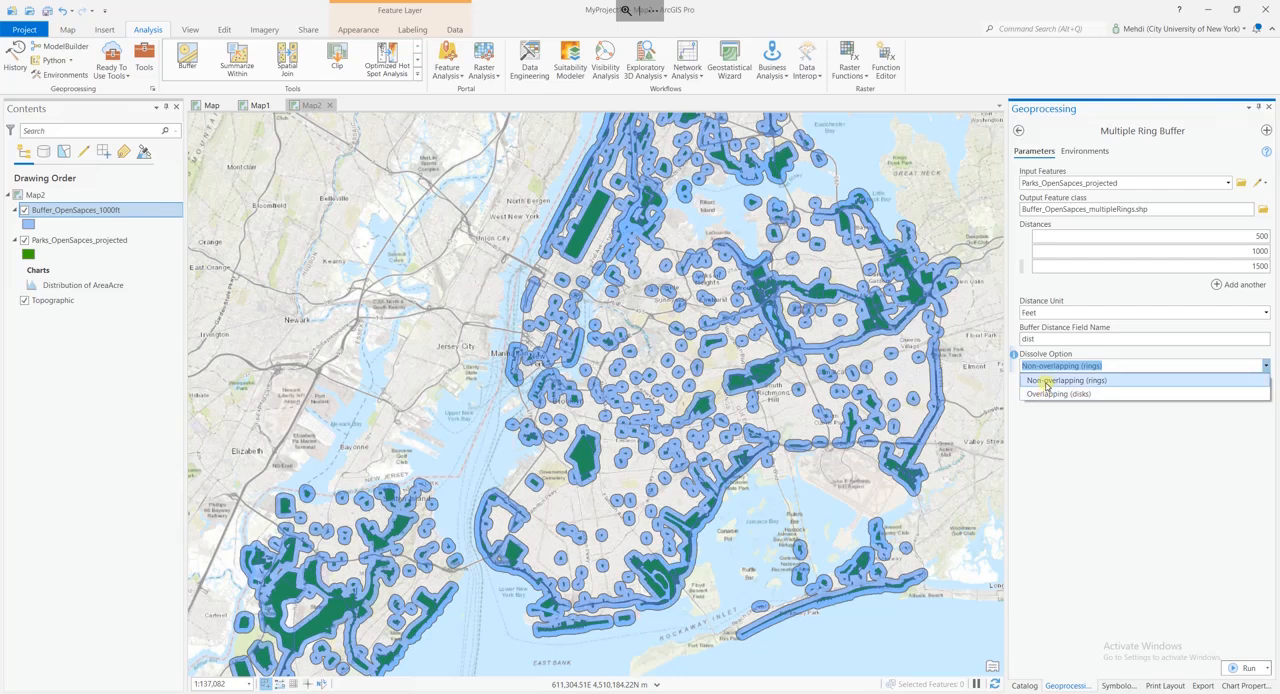
pyautogui.click(1046, 381)
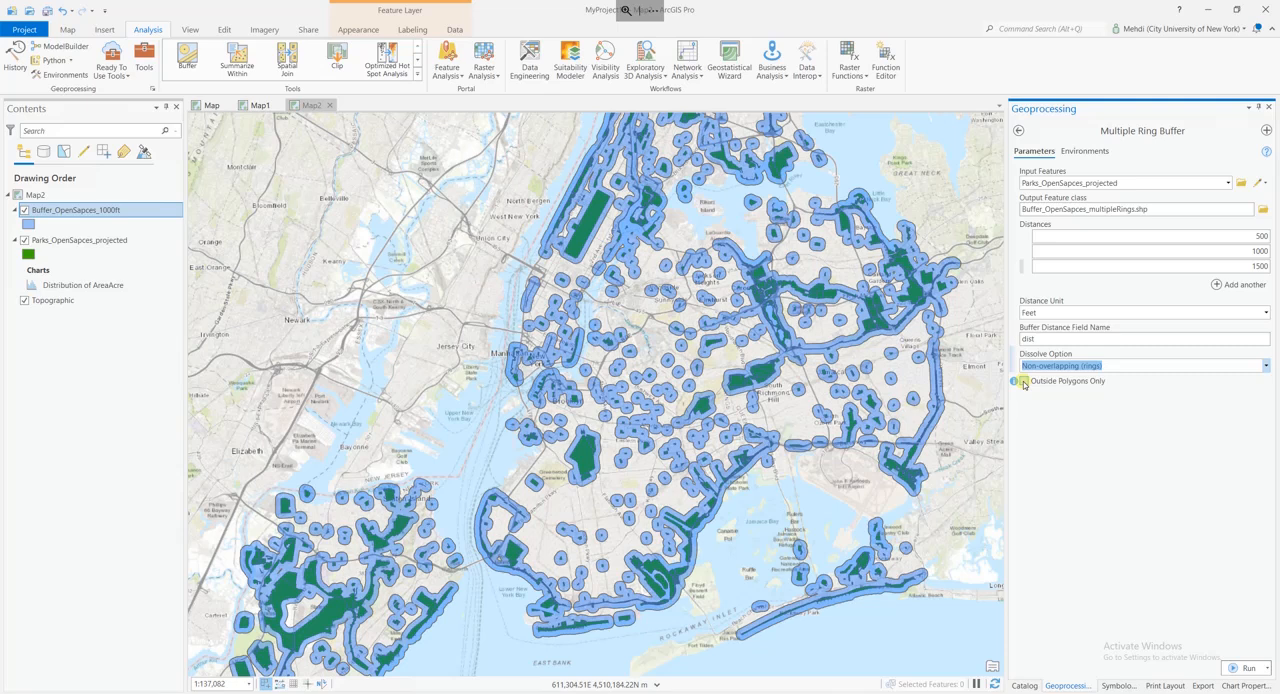
pyautogui.moveTo(1014, 383)
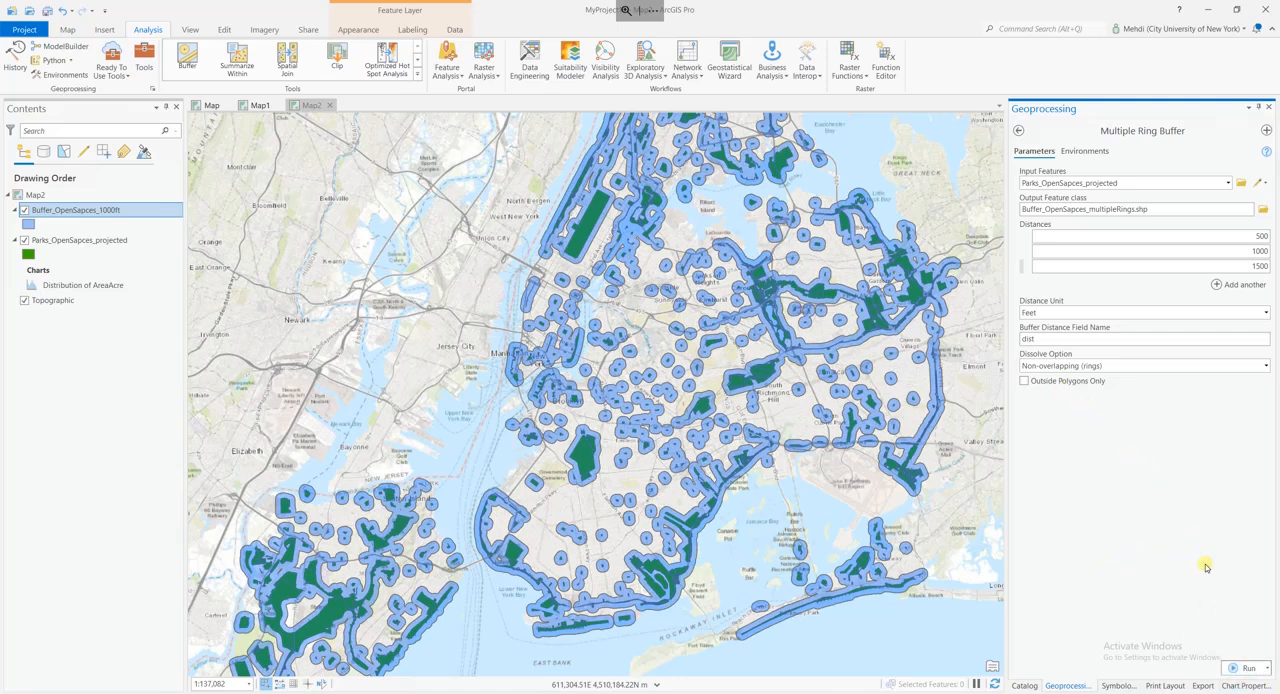
pyautogui.click(1249, 671)
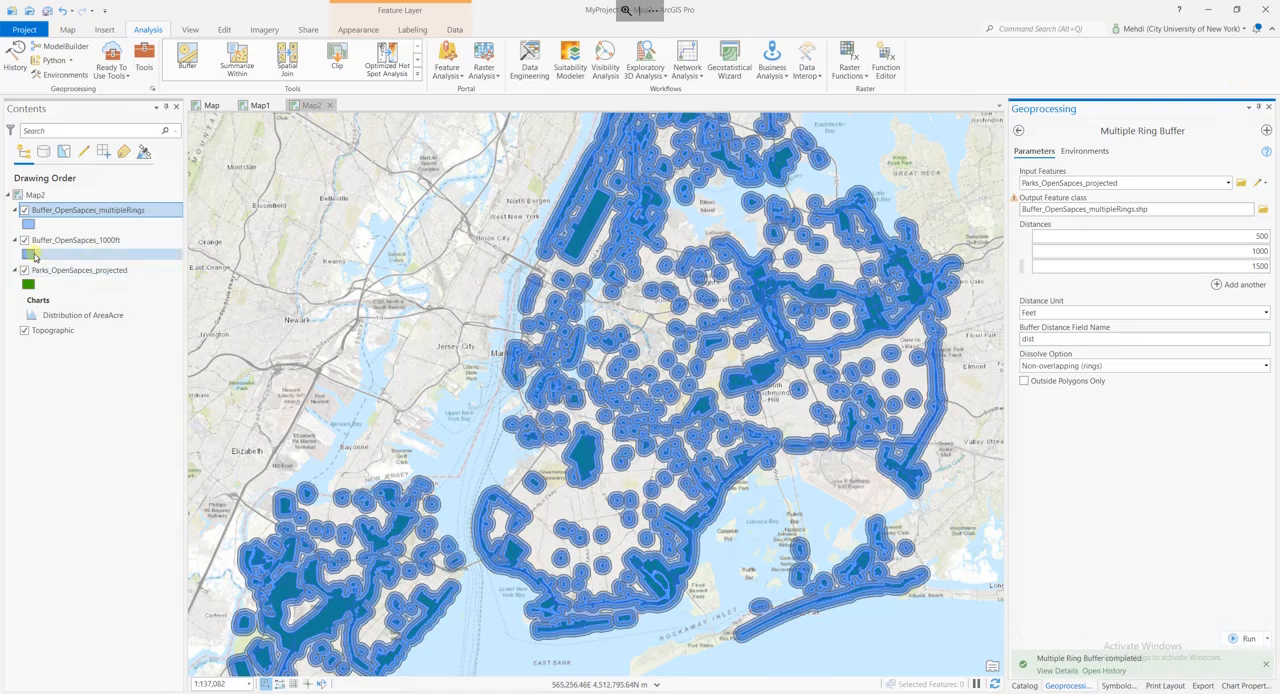
# Hide the Buffer_OpenSapces_1000ft layer and inspect the new rings around the parks up close.
pyautogui.click(25, 241)
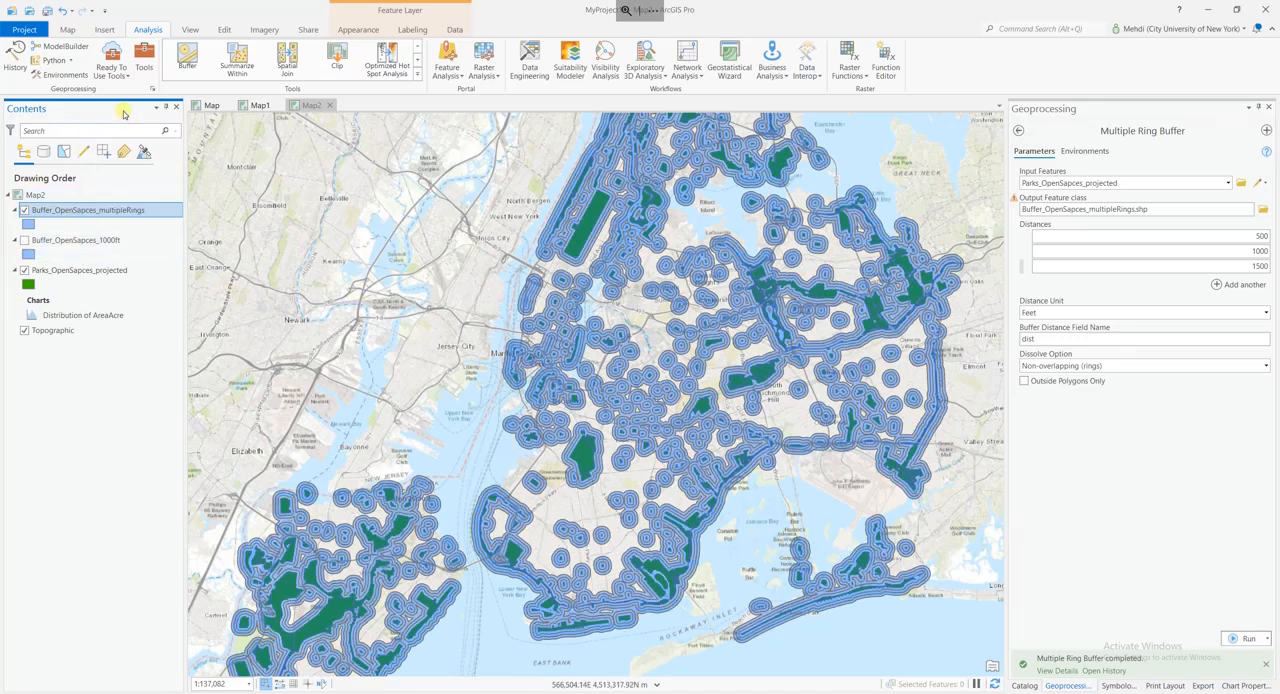
pyautogui.scroll(-1, 566, 380)
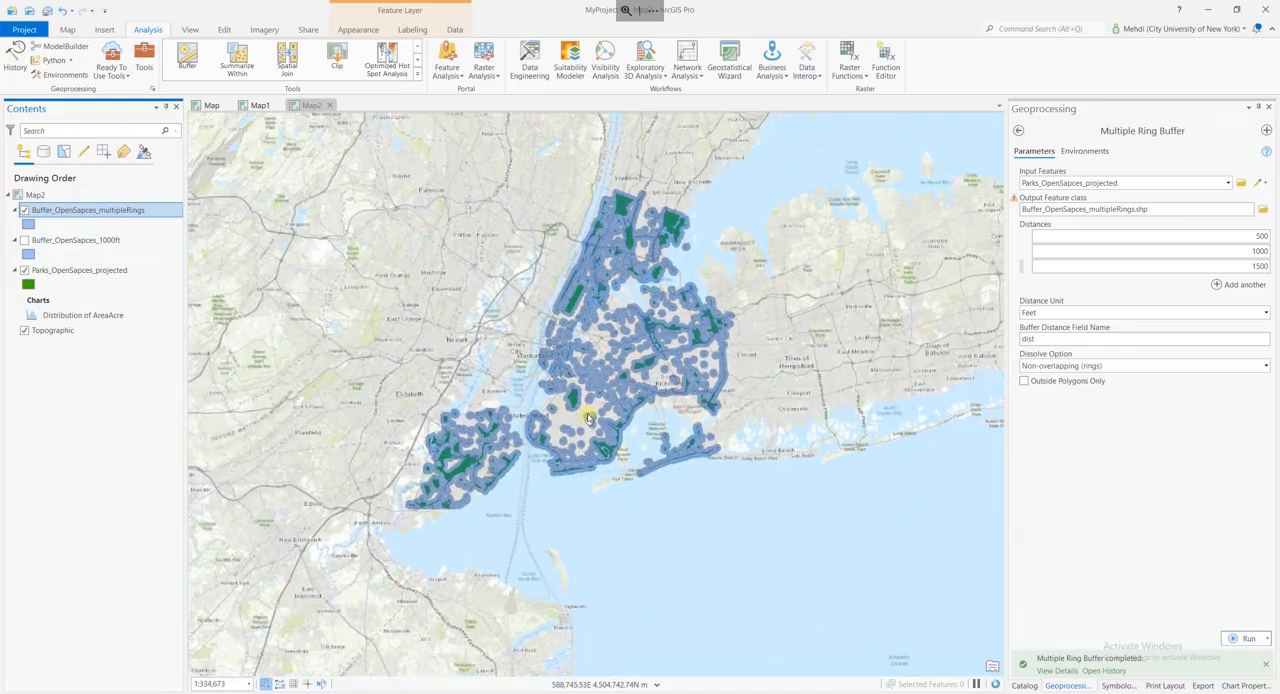
pyautogui.scroll(5, 530, 400)
pyautogui.scroll(4, 491, 422)
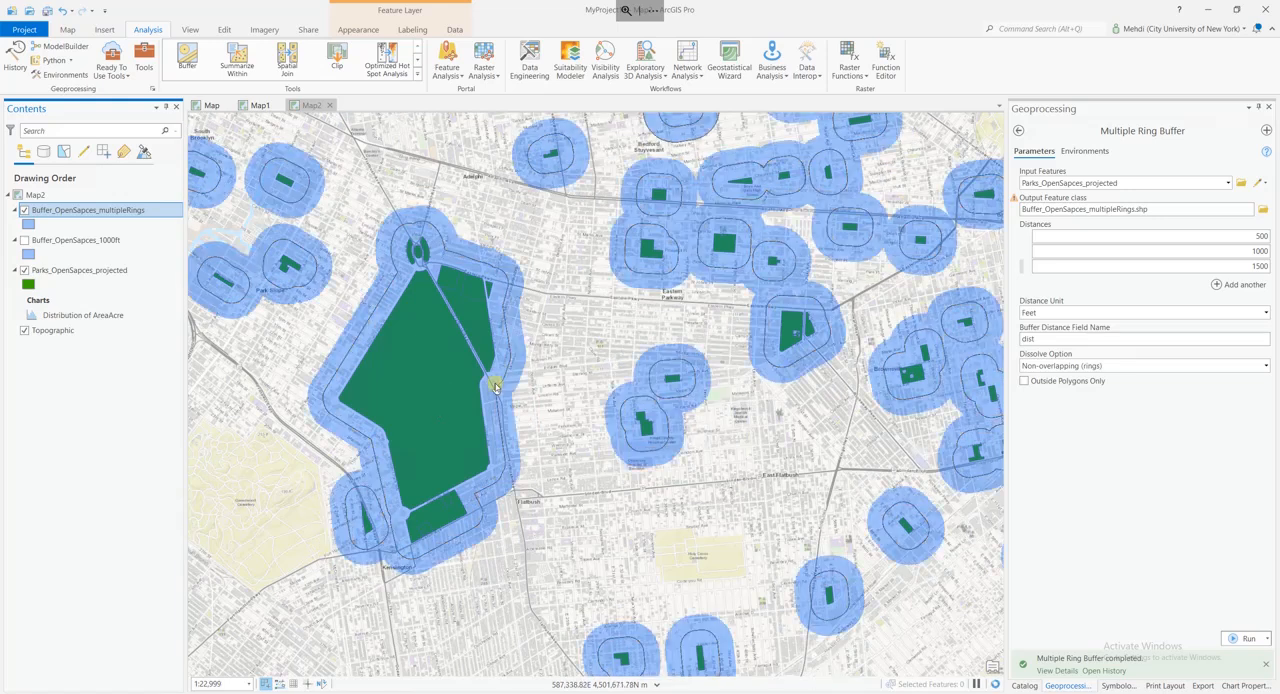
pyautogui.moveTo(550, 392); pyautogui.dragTo(596, 398)
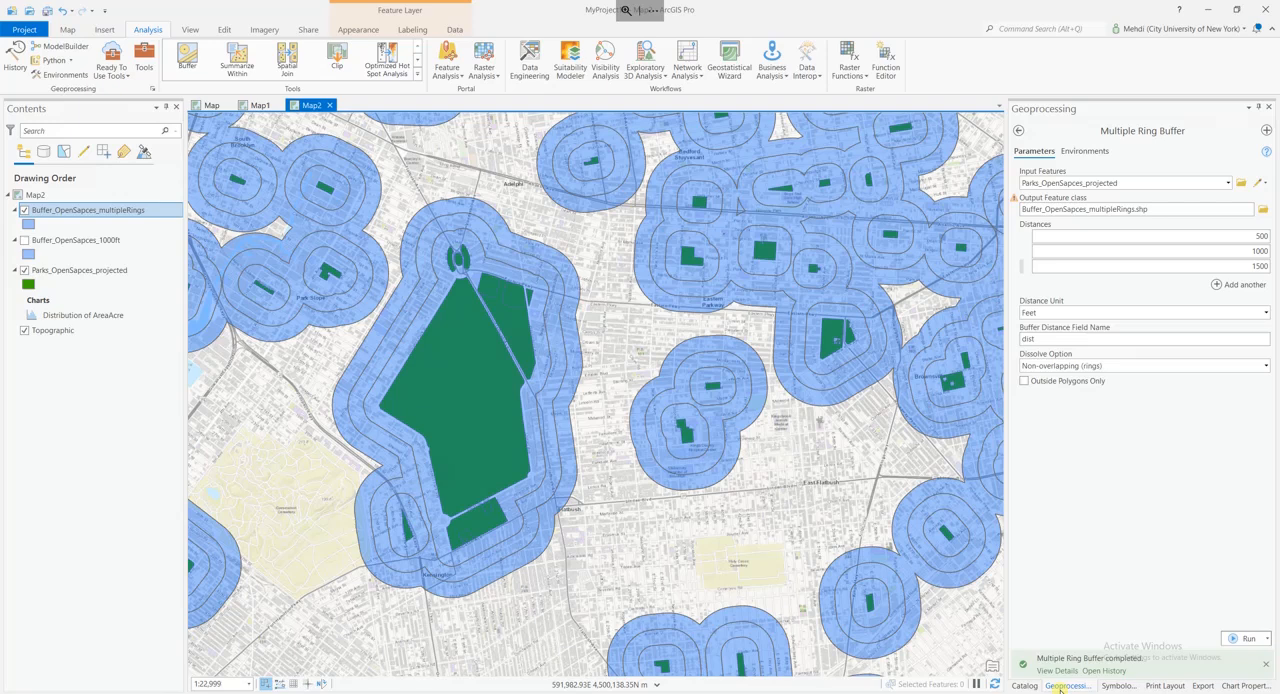
# Symbolize the Buffer_OpenSapces_multipleRings layer with Unique Values on the dist field and add all its values as classes.
pyautogui.click(1117, 686)
pyautogui.click(1197, 174)
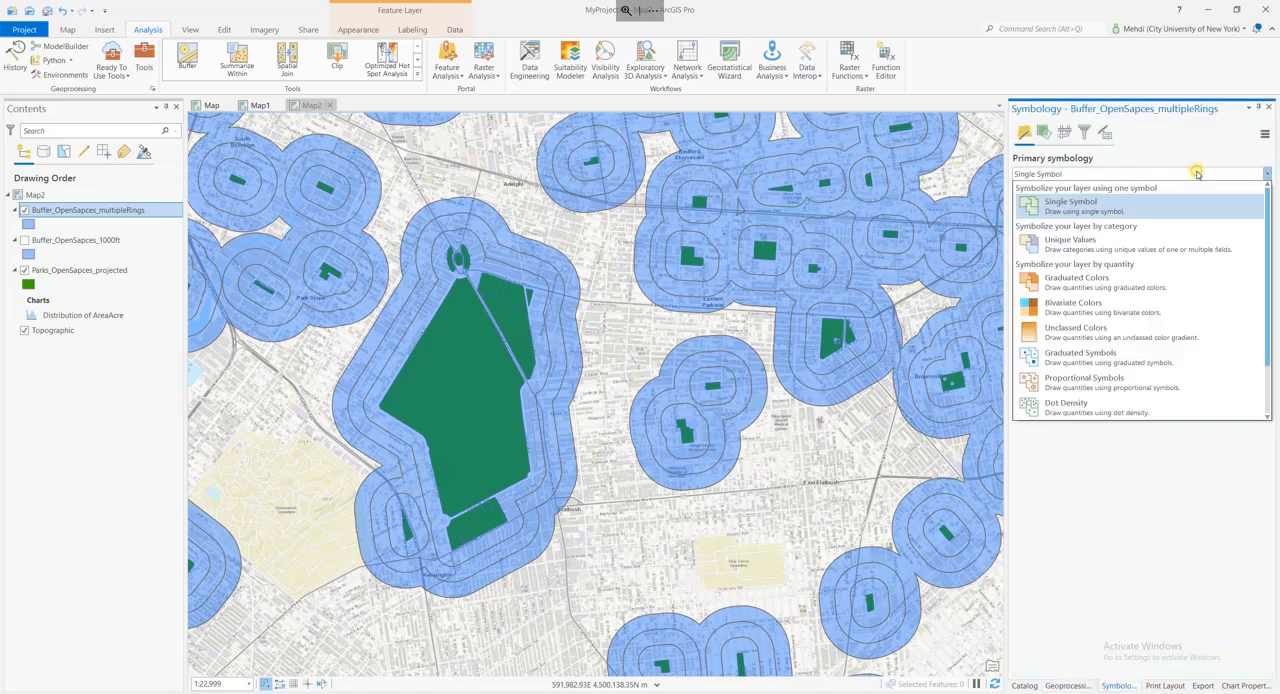
pyautogui.click(1070, 244)
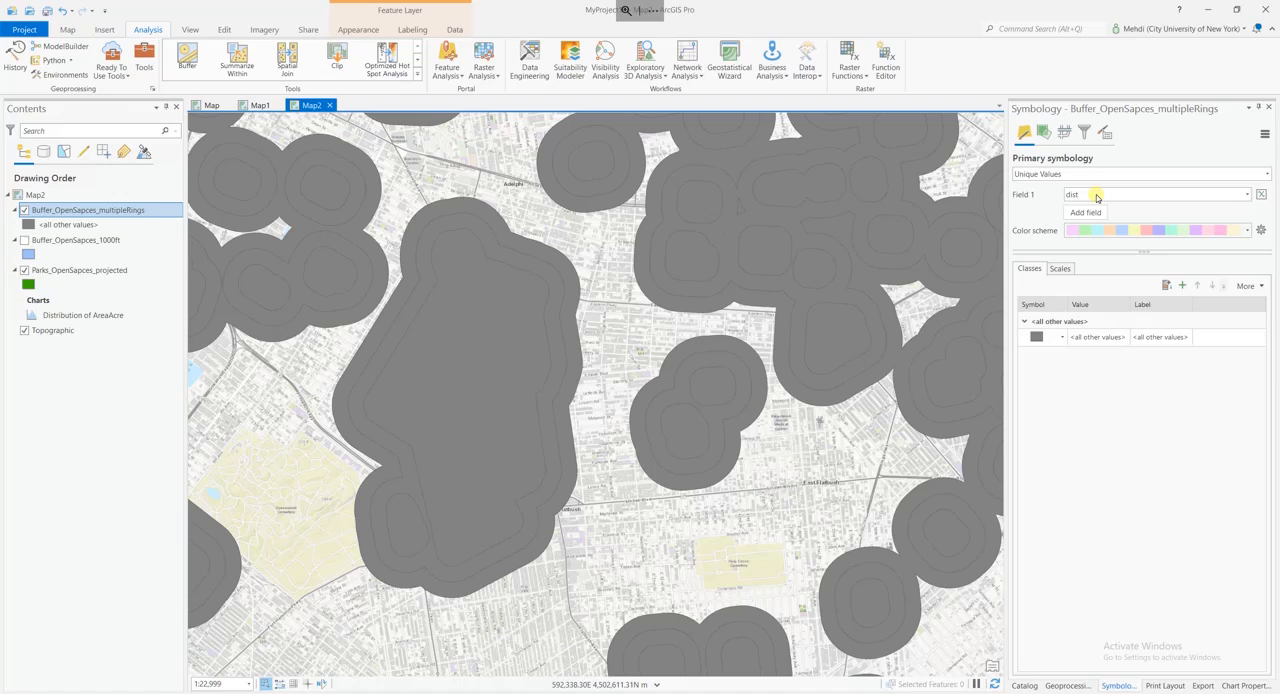
pyautogui.click(1097, 196)
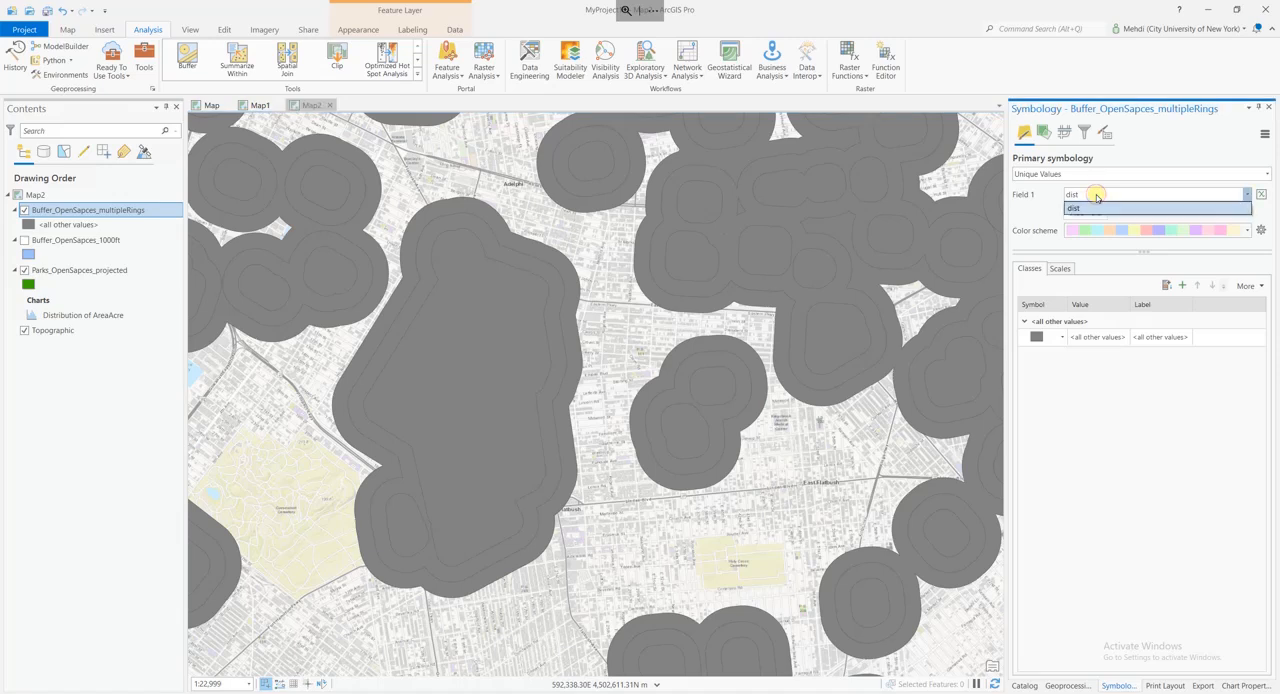
pyautogui.click(1097, 196)
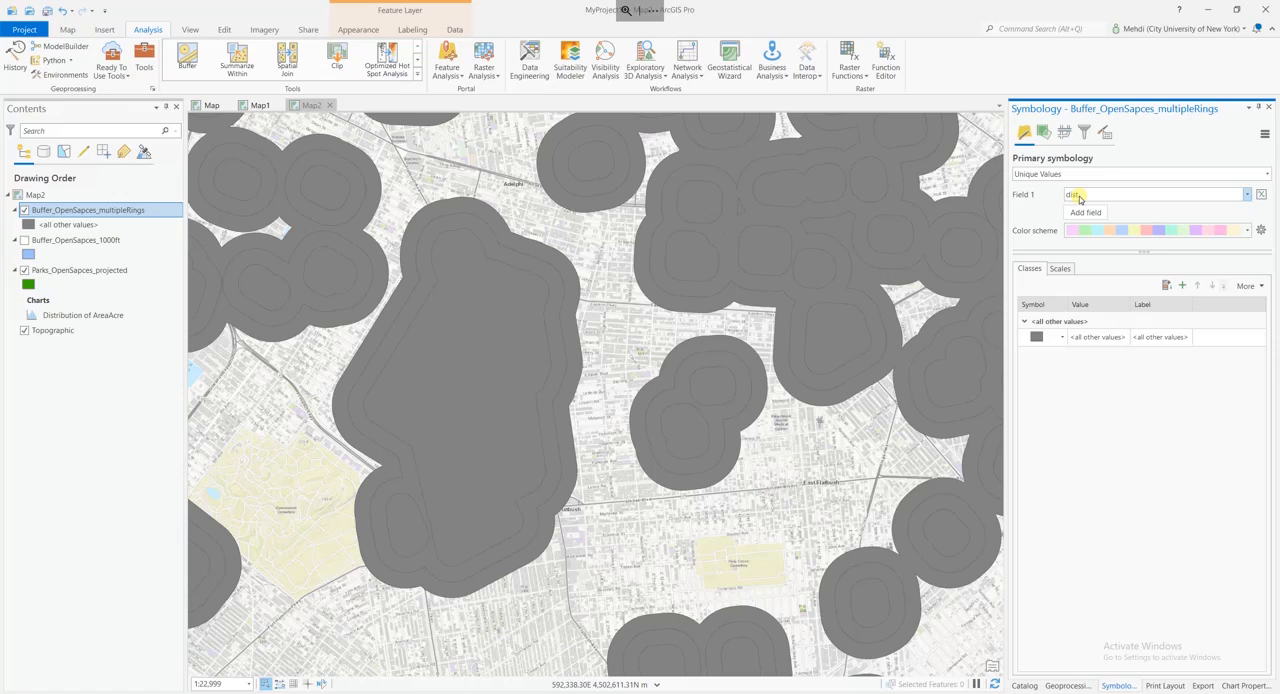
pyautogui.click(1169, 285)
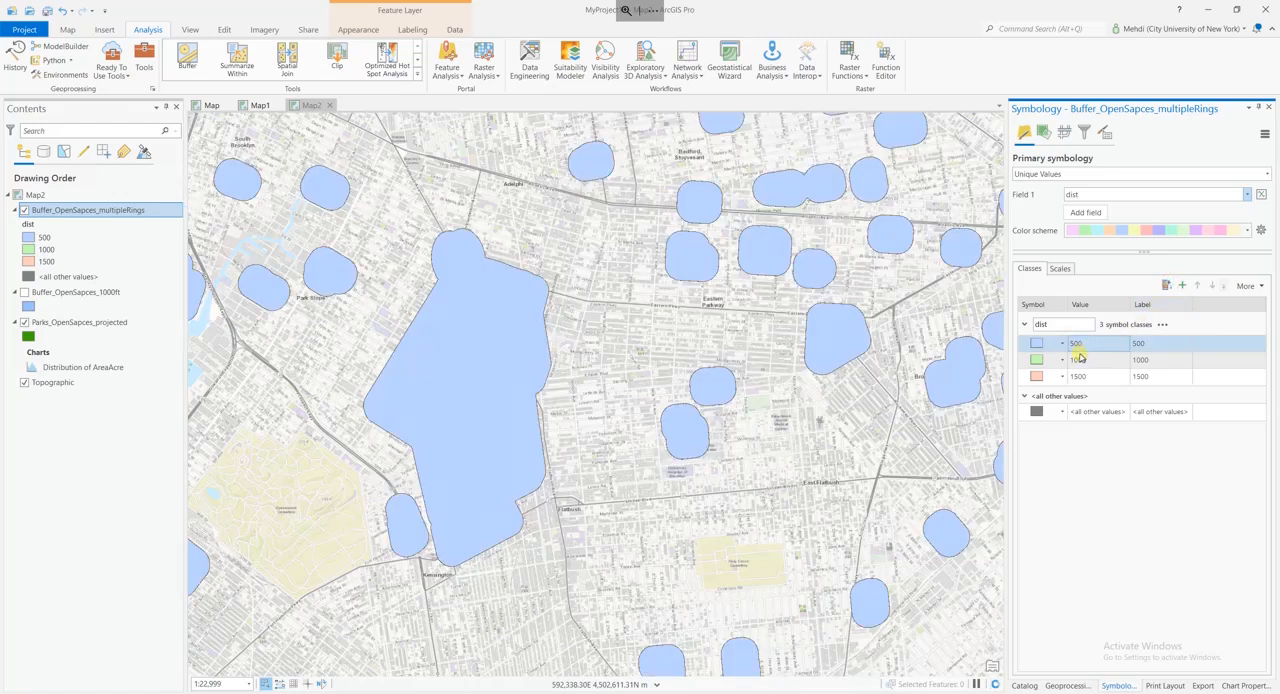
pyautogui.click(1080, 358)
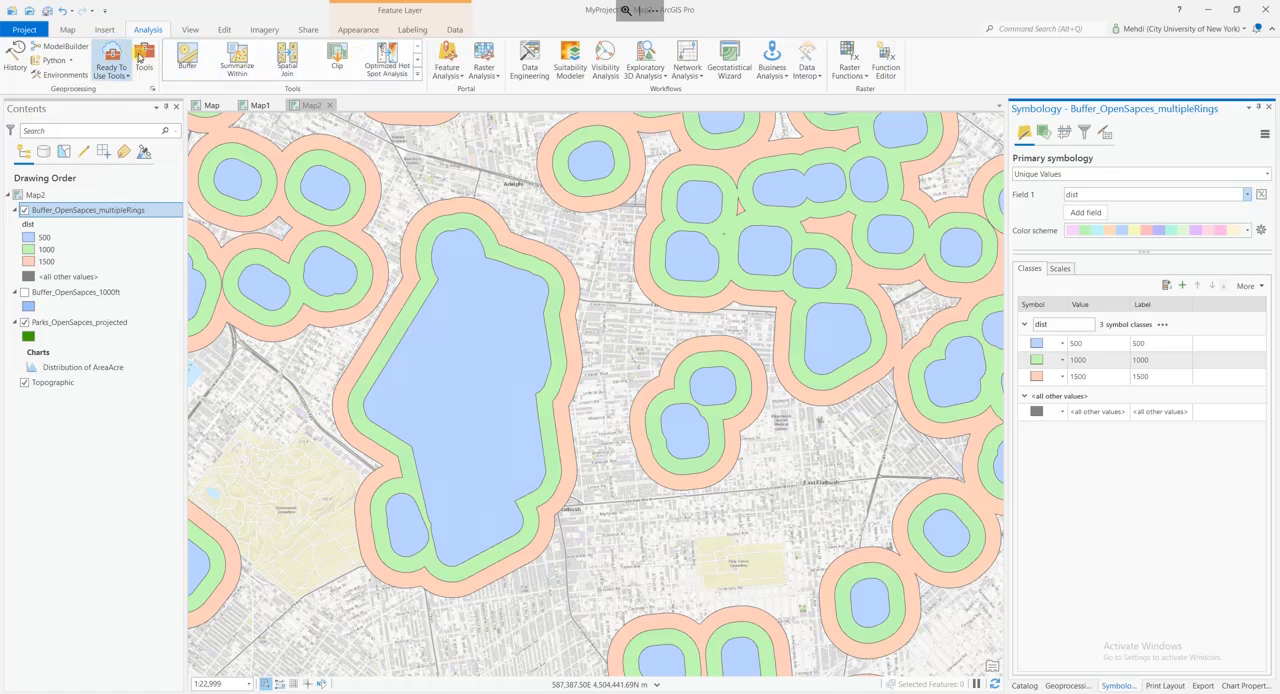
# Hide the Parks_OpenSapces_projected layer and select the 500 ft buffer feature on the map.
pyautogui.click(69, 30)
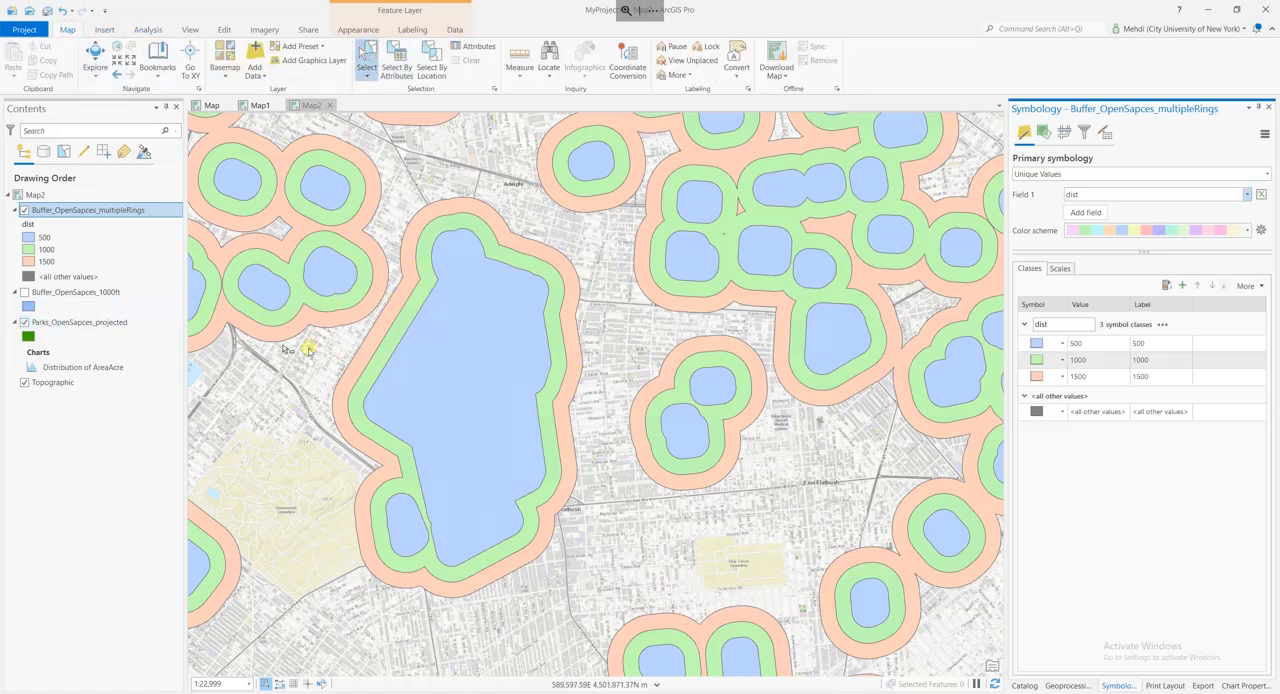
pyautogui.click(24, 322)
pyautogui.click(436, 360)
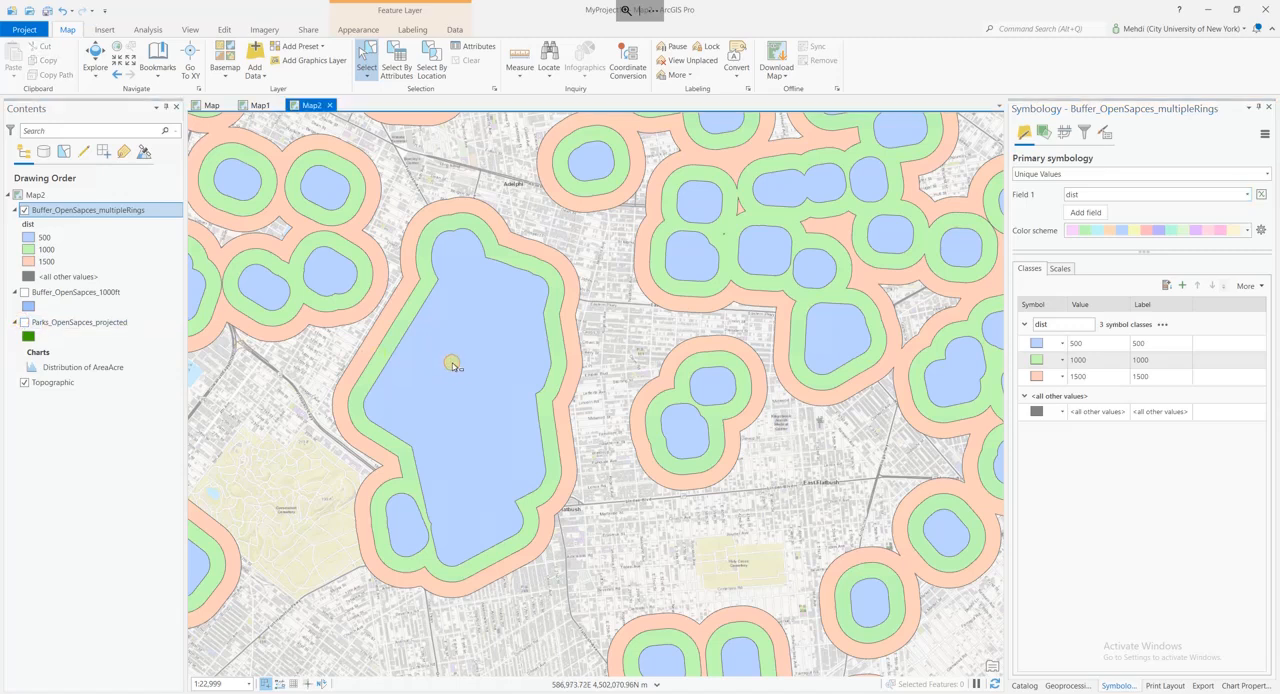
pyautogui.click(462, 376)
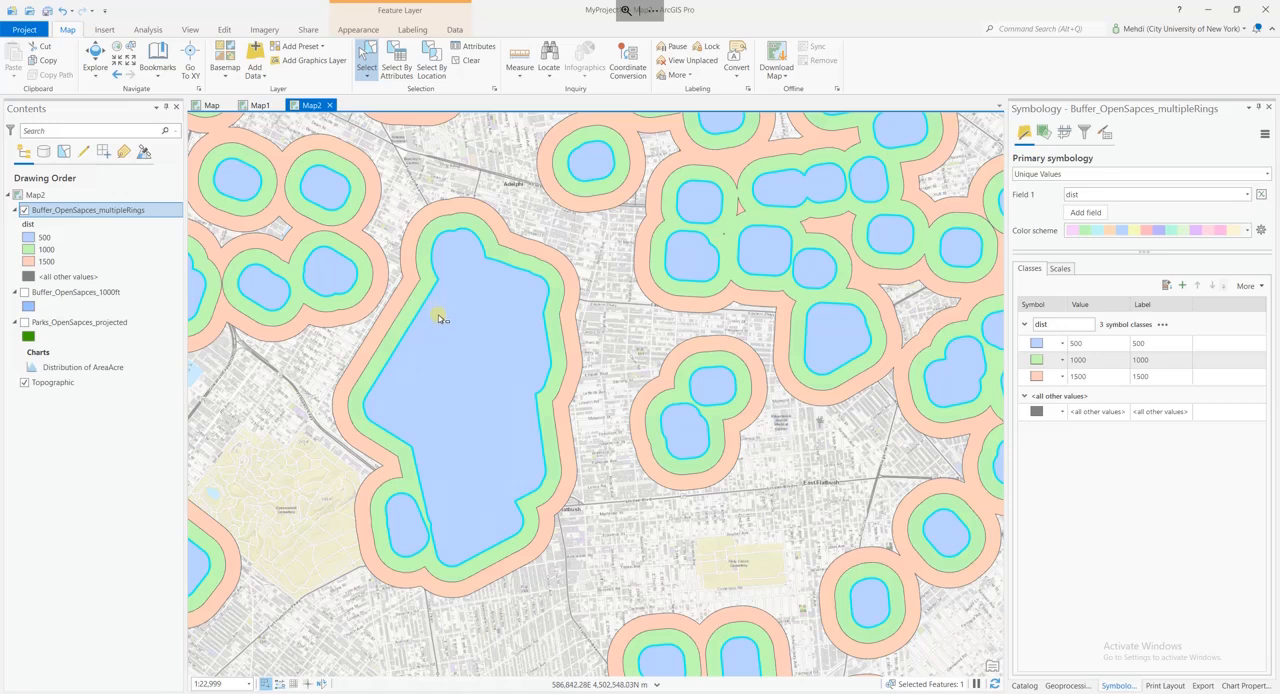
# Open the attribute table of the Buffer_OpenSapces_multipleRings layer to examine its records.
pyautogui.rightClick(90, 211)
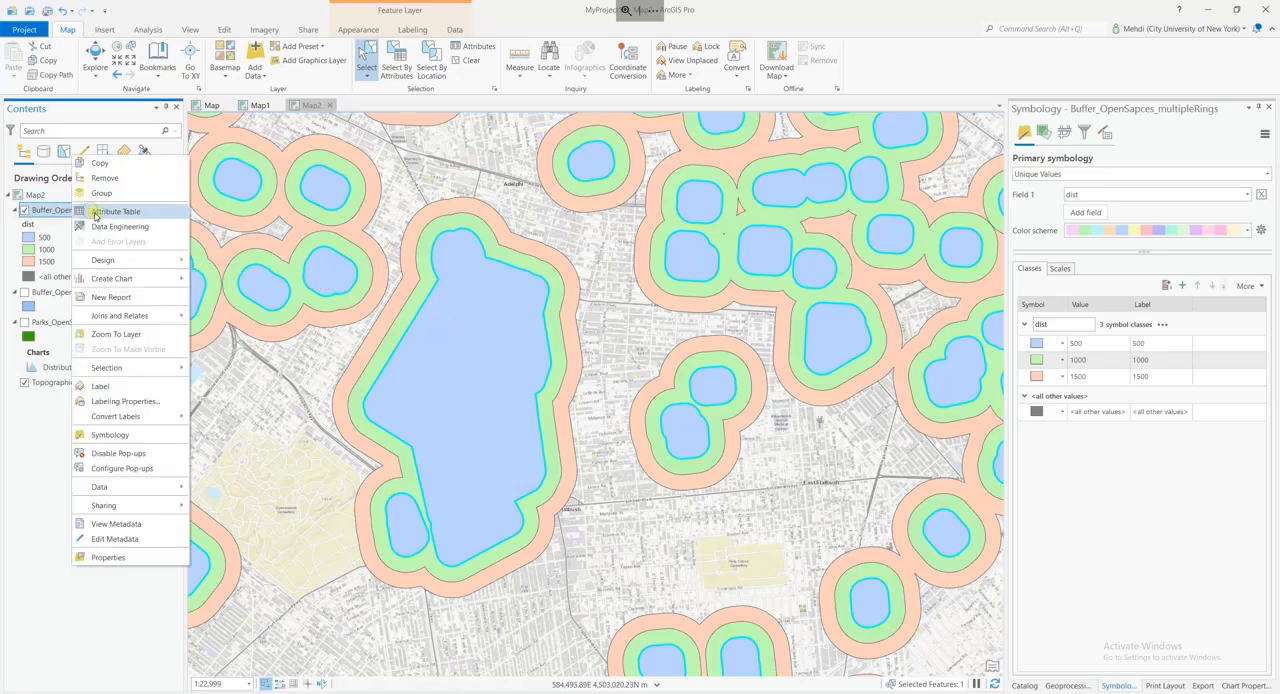
pyautogui.click(96, 212)
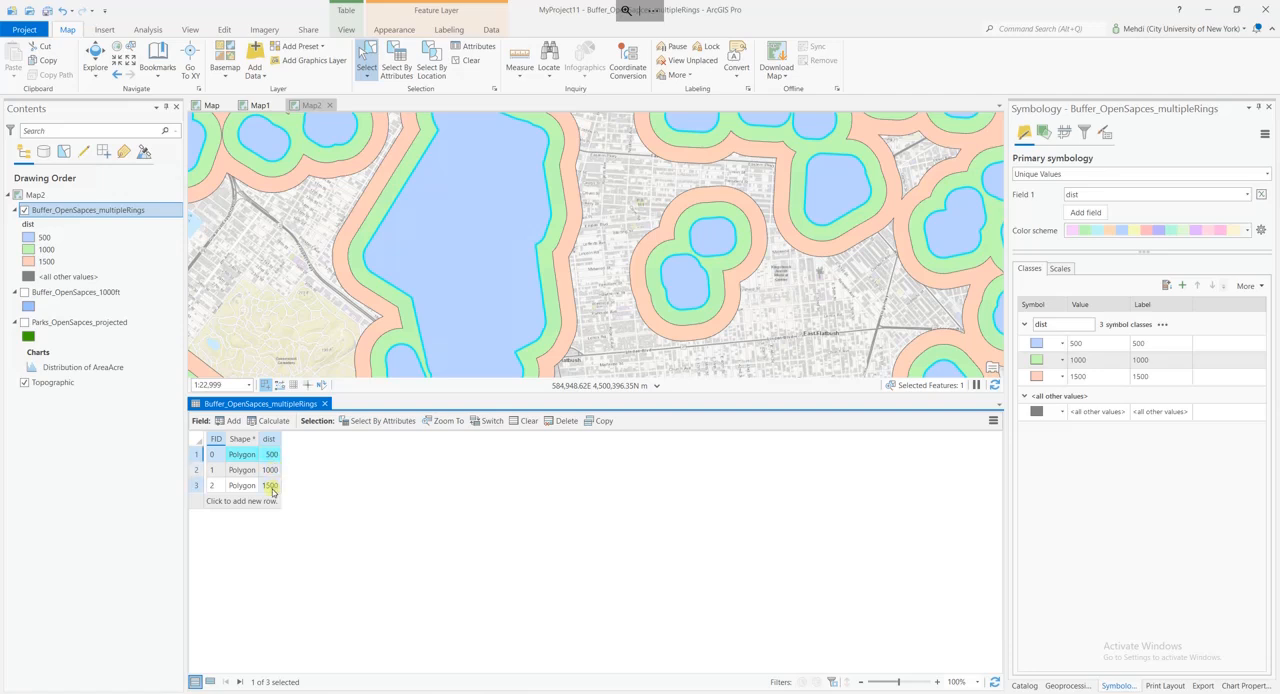
# Close the attribute table, set the Buffer_OpenSapces_multipleRings layer's transparency to 30%, and clear the feature selection.
pyautogui.click(324, 403)
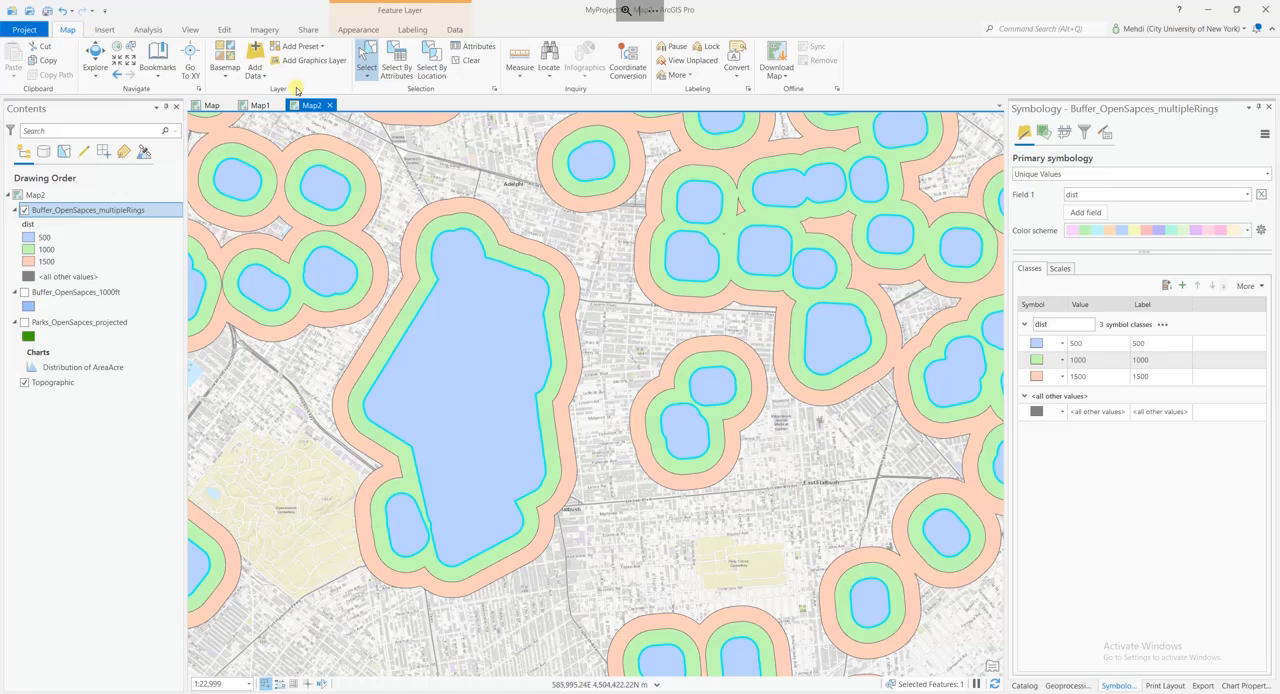
pyautogui.click(352, 30)
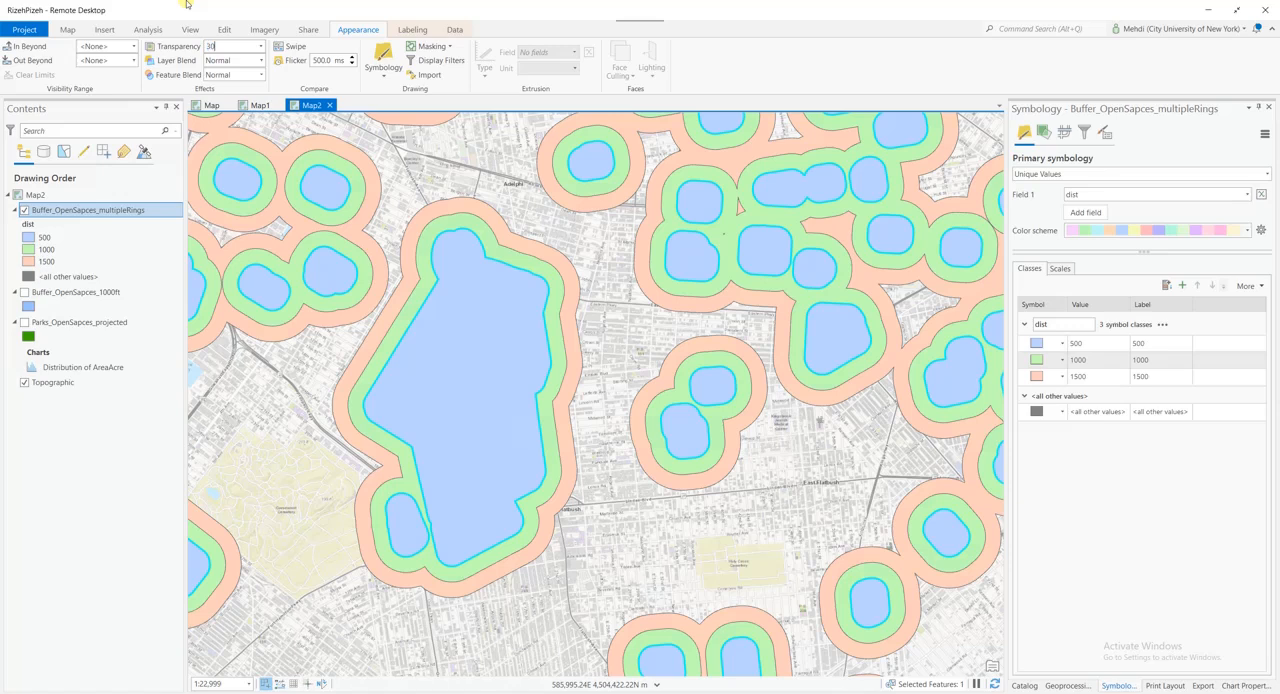
pyautogui.press('Return')
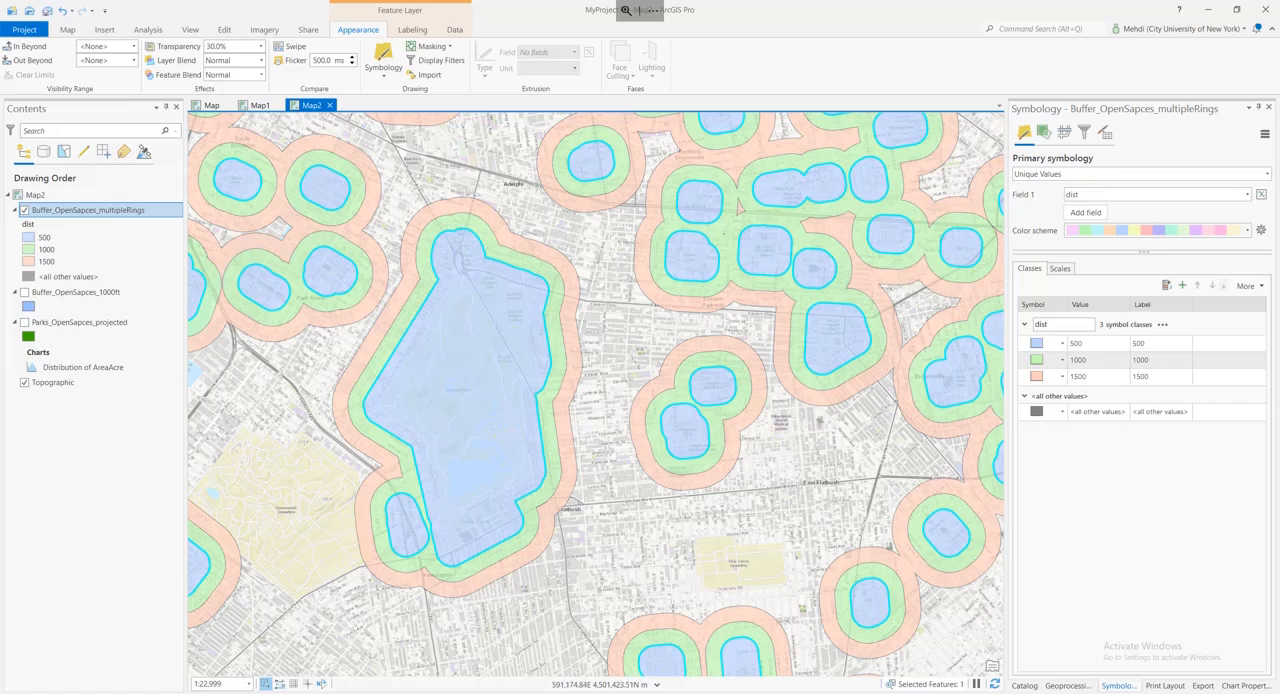
pyautogui.click(1247, 195)
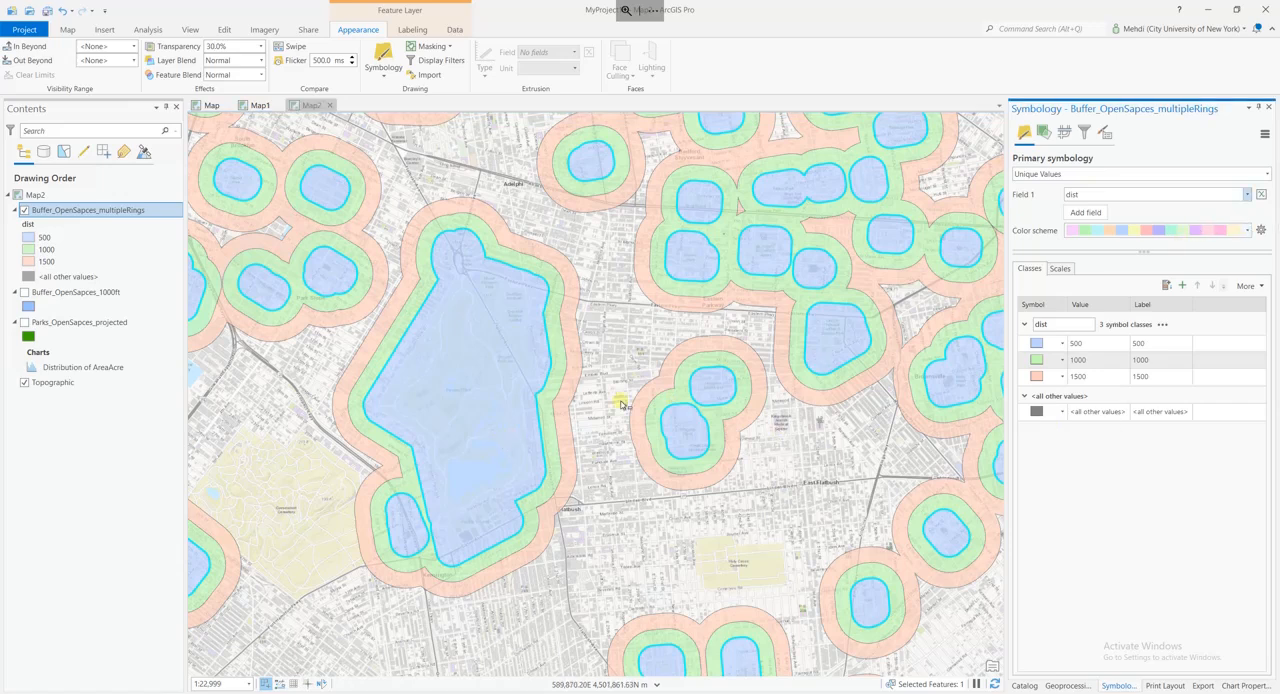
pyautogui.click(609, 336)
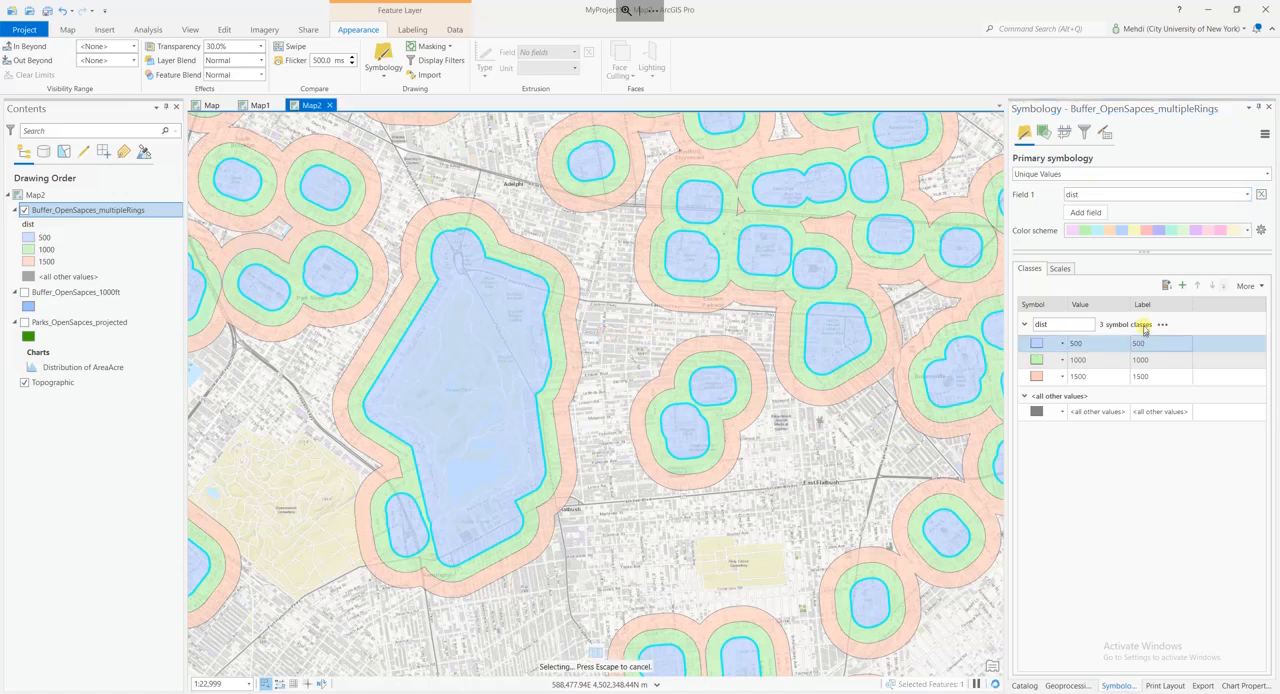
# Return from the Multiple Ring Buffer tool to the geoprocessing tool list and search for "single part".
pyautogui.click(1068, 686)
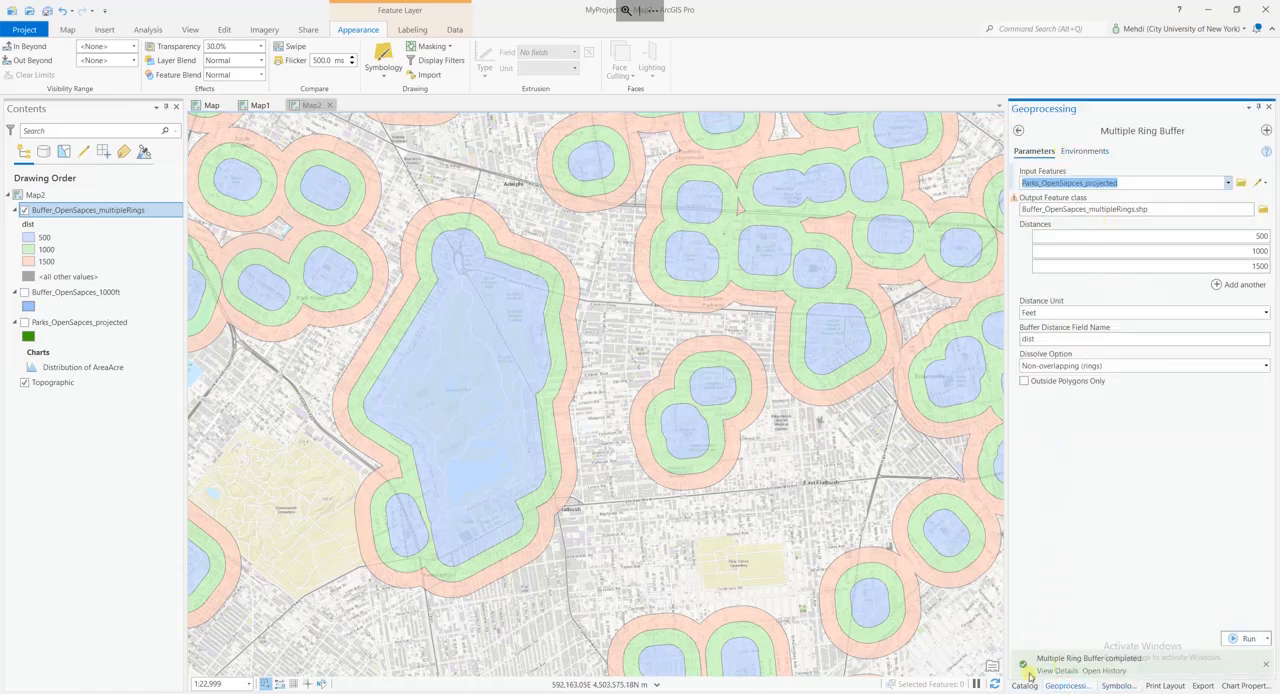
pyautogui.click(146, 30)
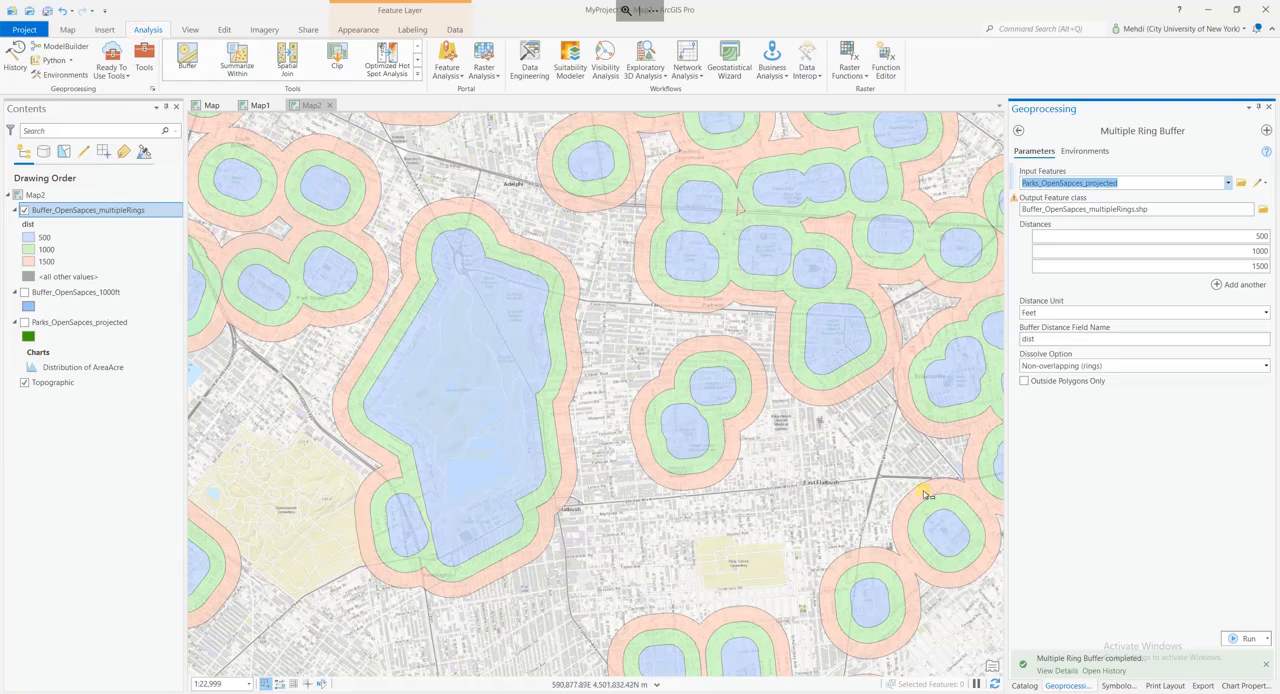
pyautogui.click(1018, 130)
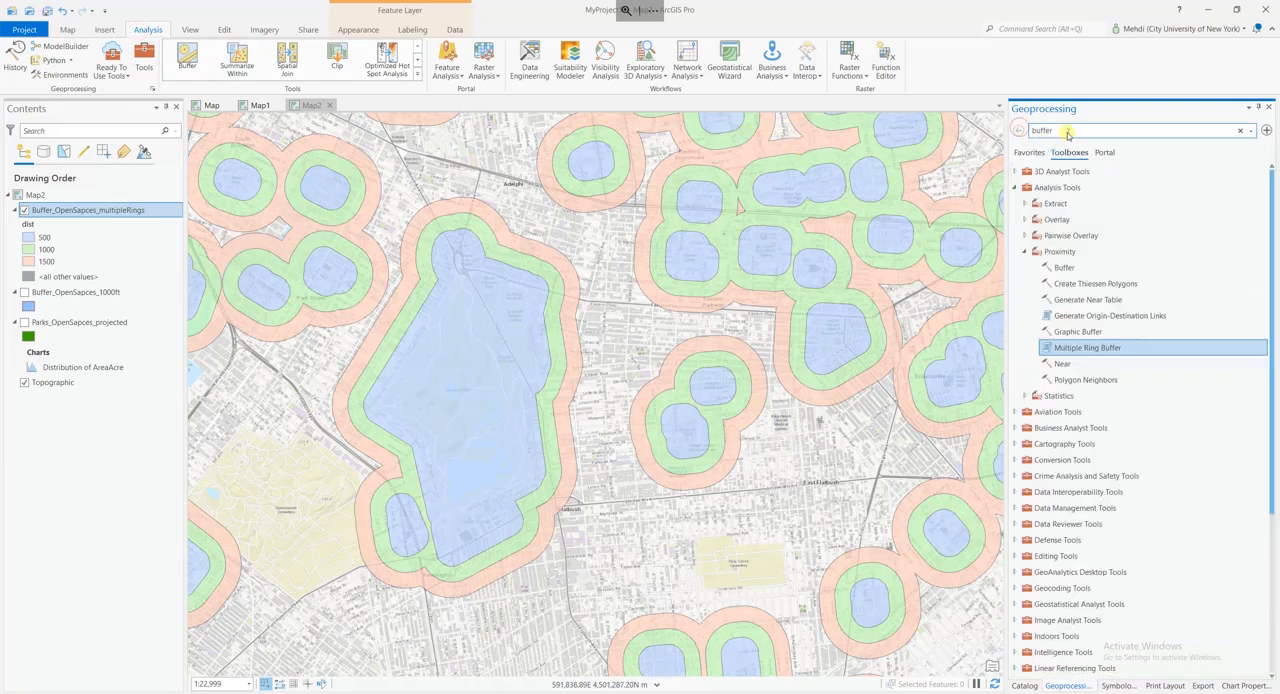
pyautogui.doubleClick(1068, 132)
pyautogui.write('single part')
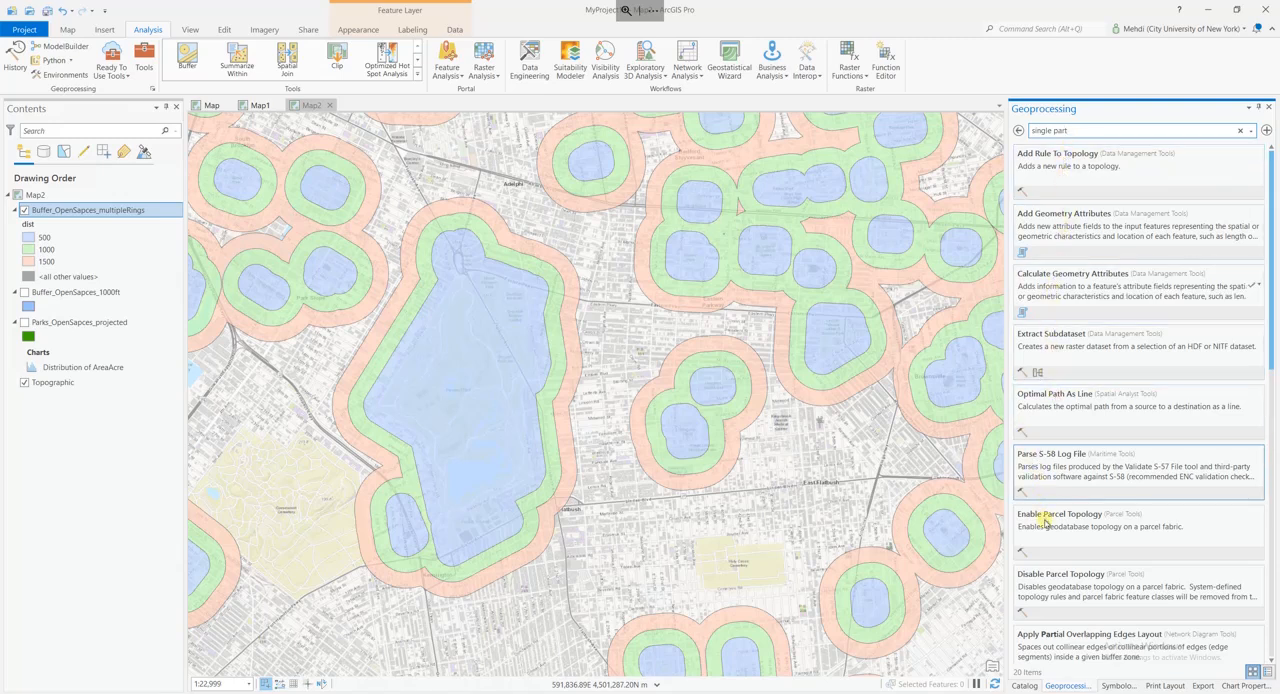
# Search the geoprocessing tools for "multi part to single part" and open the Multipart To Singlepart tool.
pyautogui.tripleClick(1078, 131)
pyautogui.write('mu')
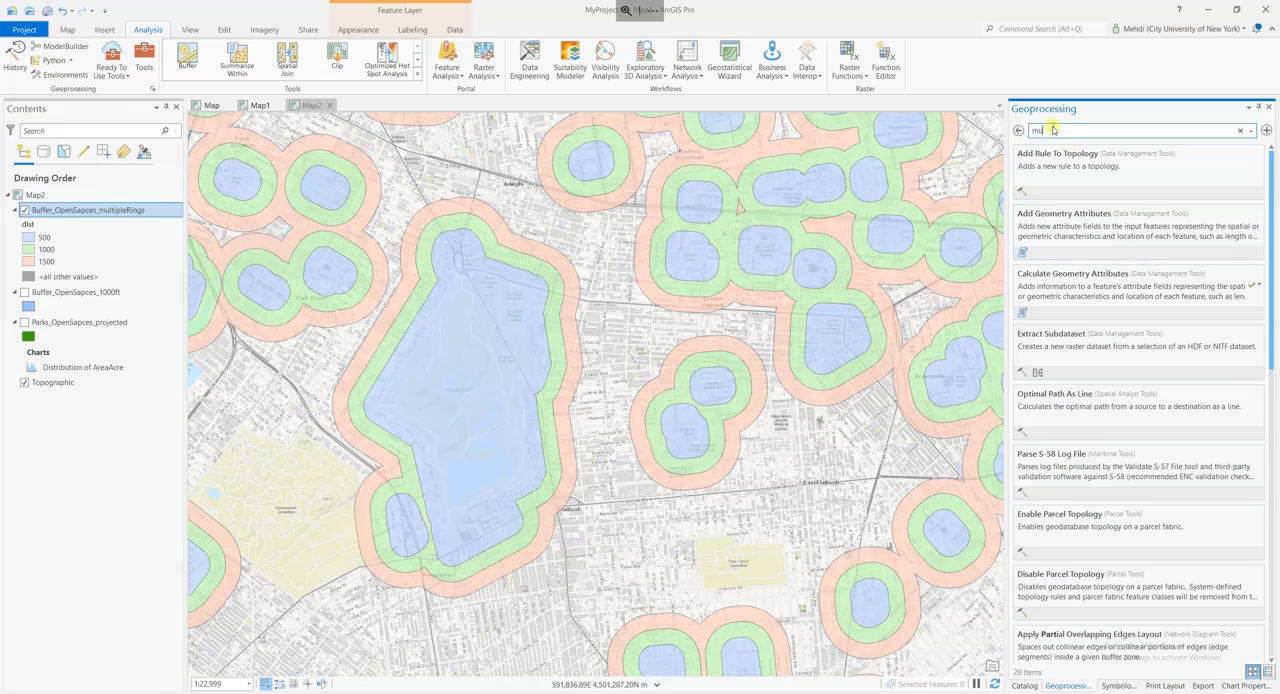
pyautogui.write('lti par')
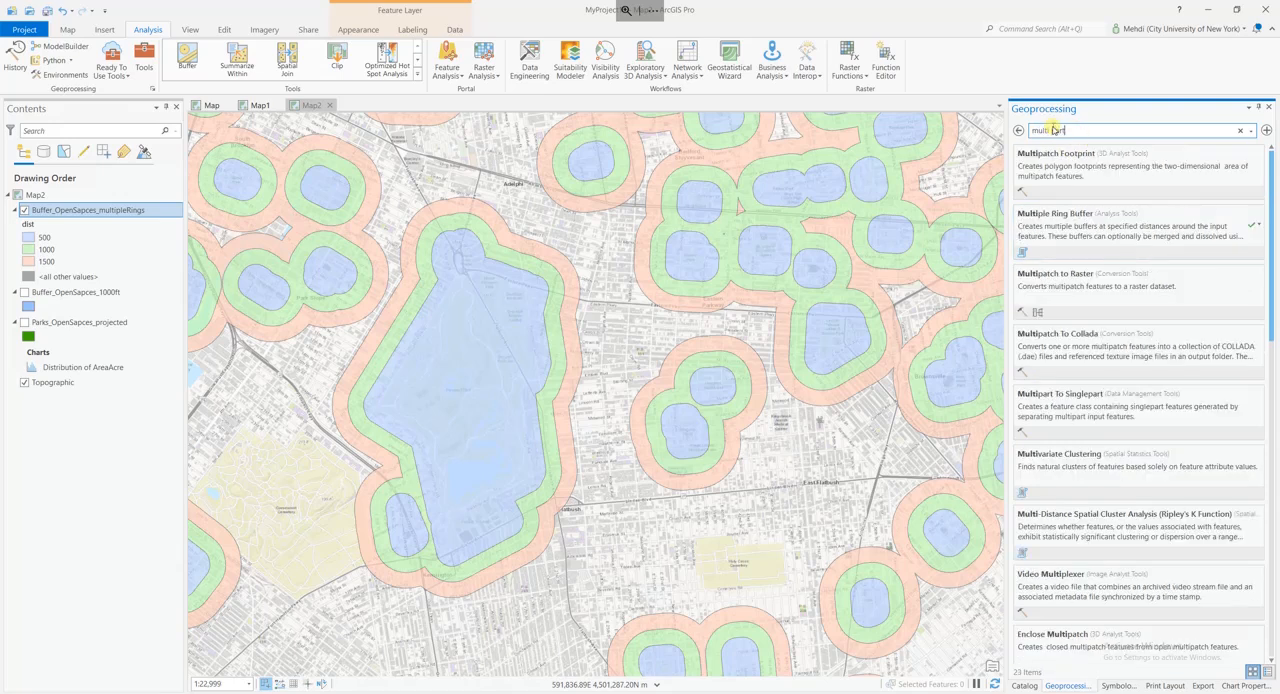
pyautogui.write('t to single')
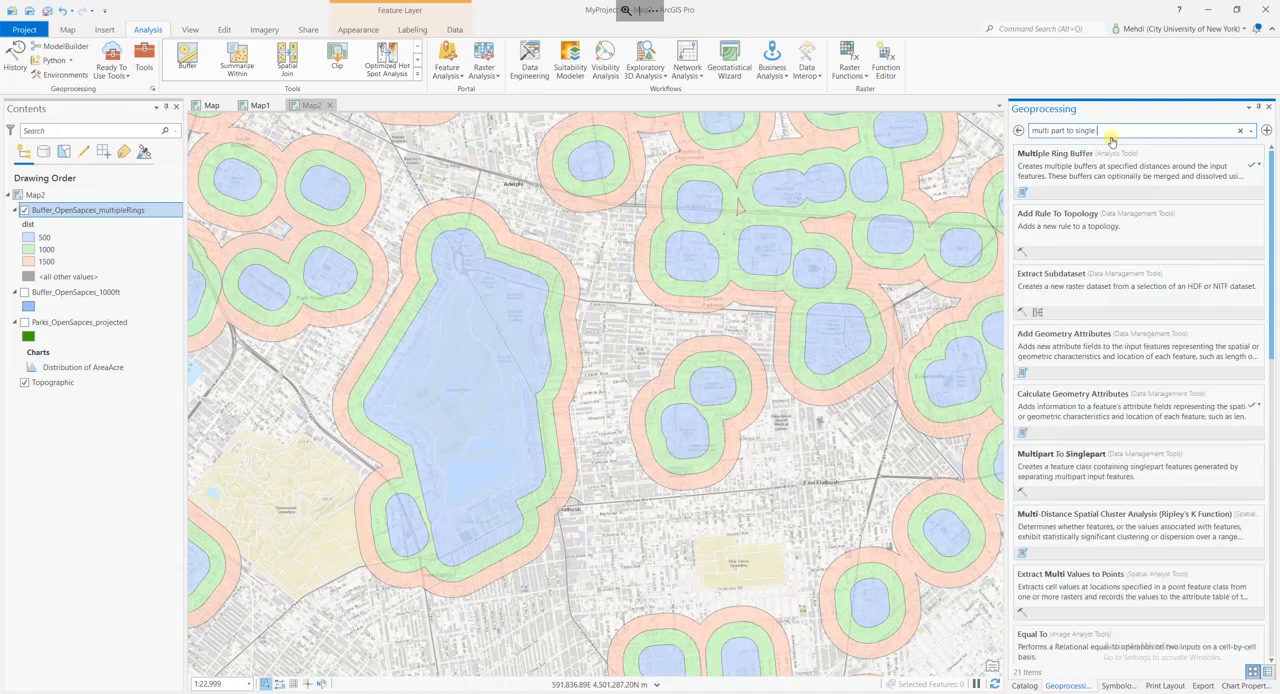
pyautogui.write('part')
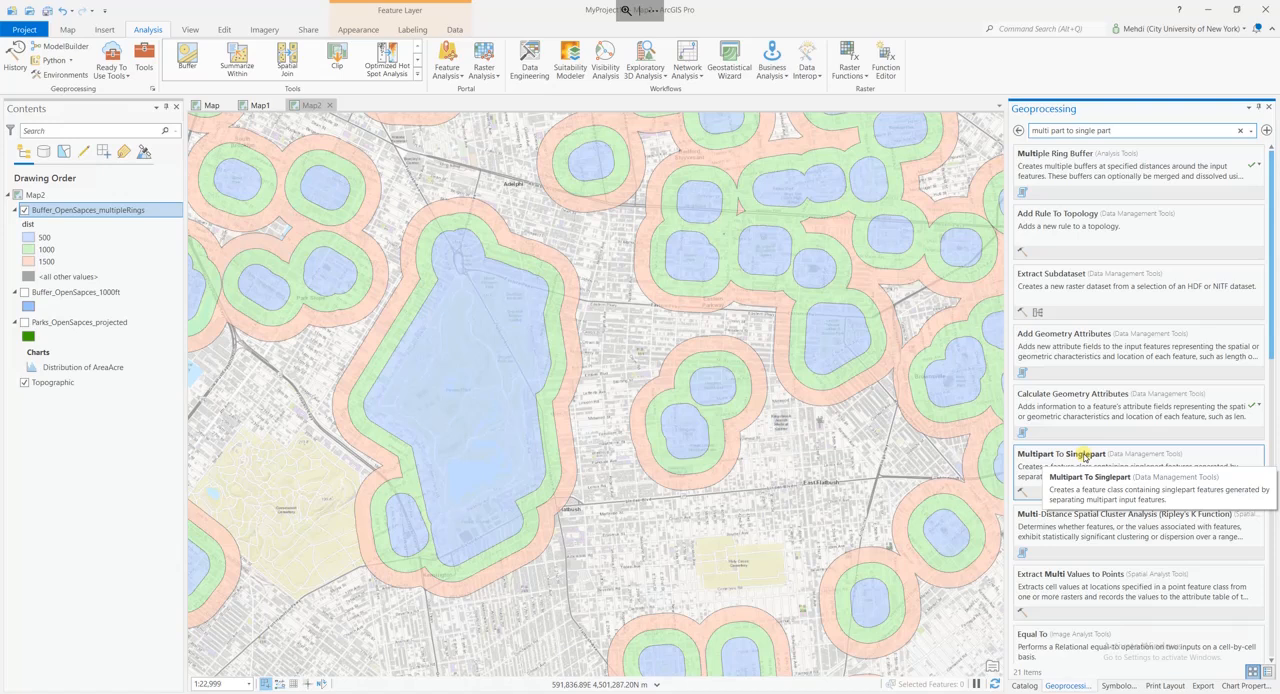
pyautogui.click(1085, 457)
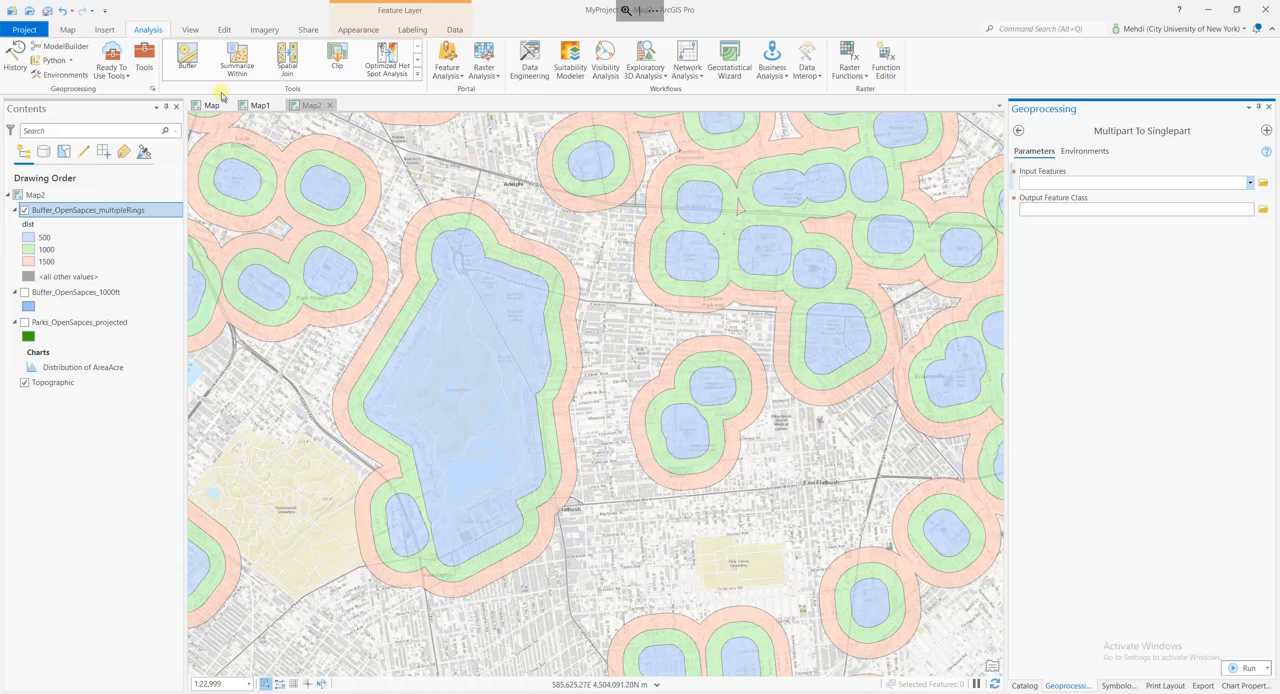
# Select the 500 ft buffer feature and the 1500 ft ring feature in turn on the map to examine their multipart extent.
pyautogui.click(68, 30)
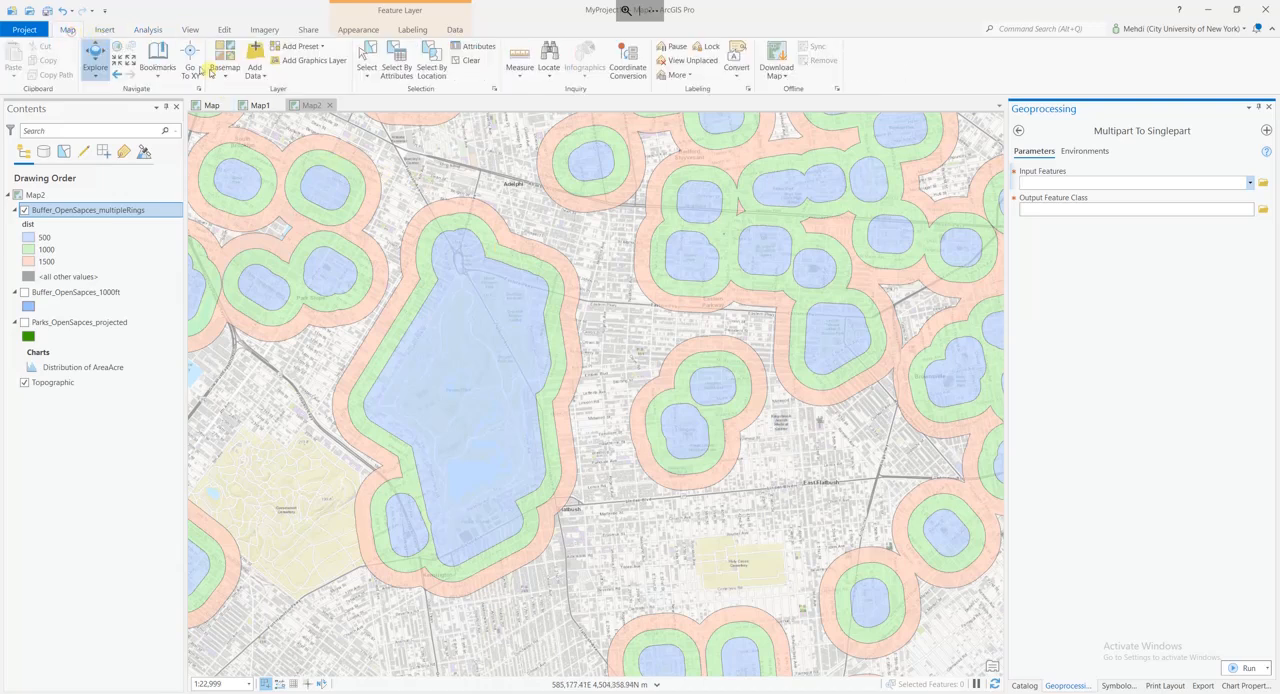
pyautogui.click(366, 58)
pyautogui.click(470, 328)
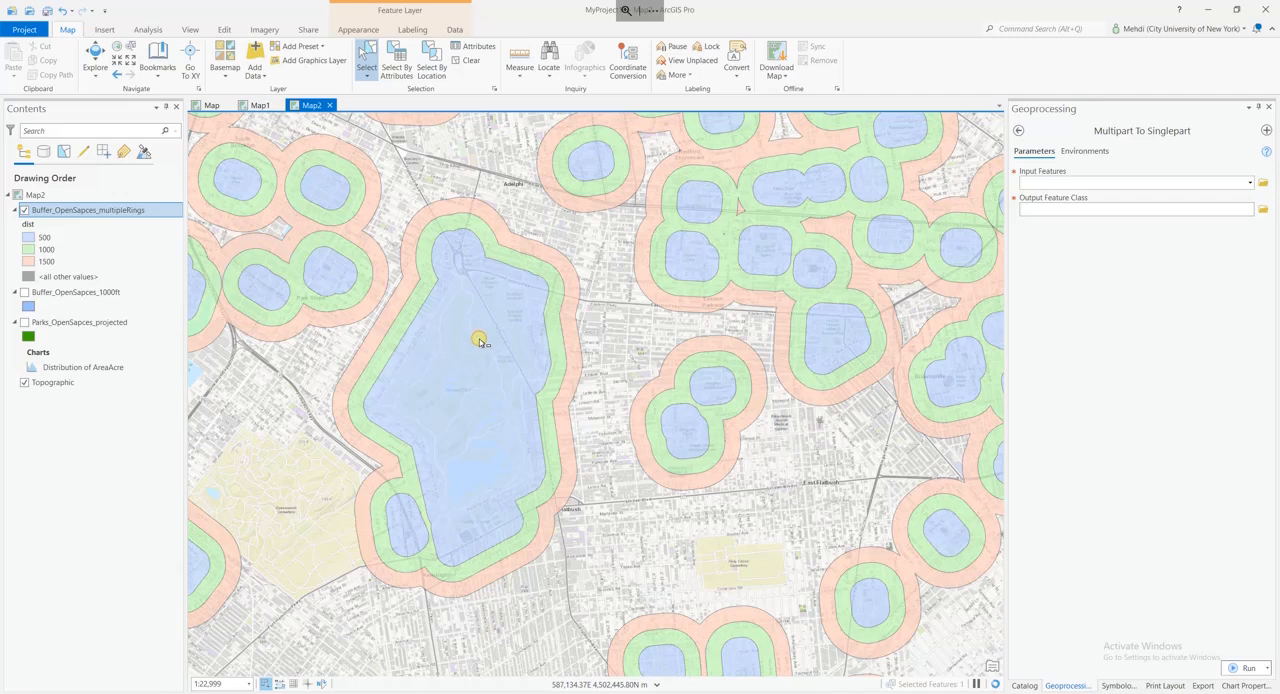
pyautogui.click(481, 342)
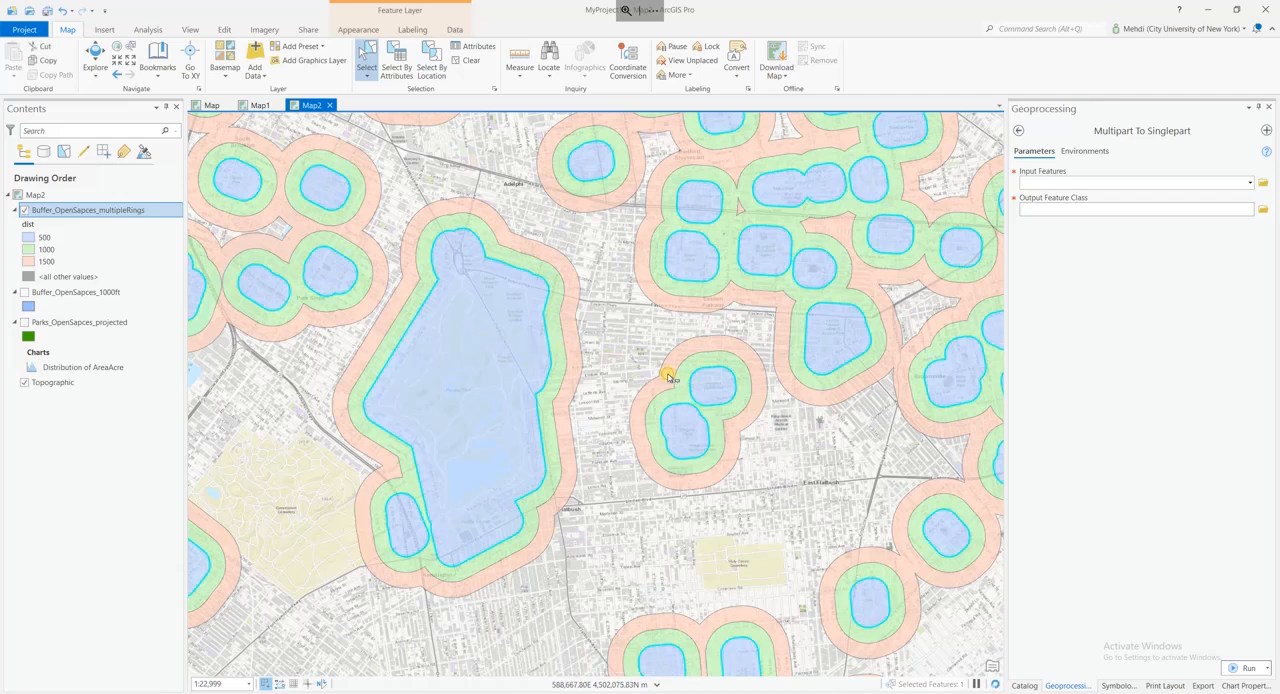
pyautogui.click(669, 377)
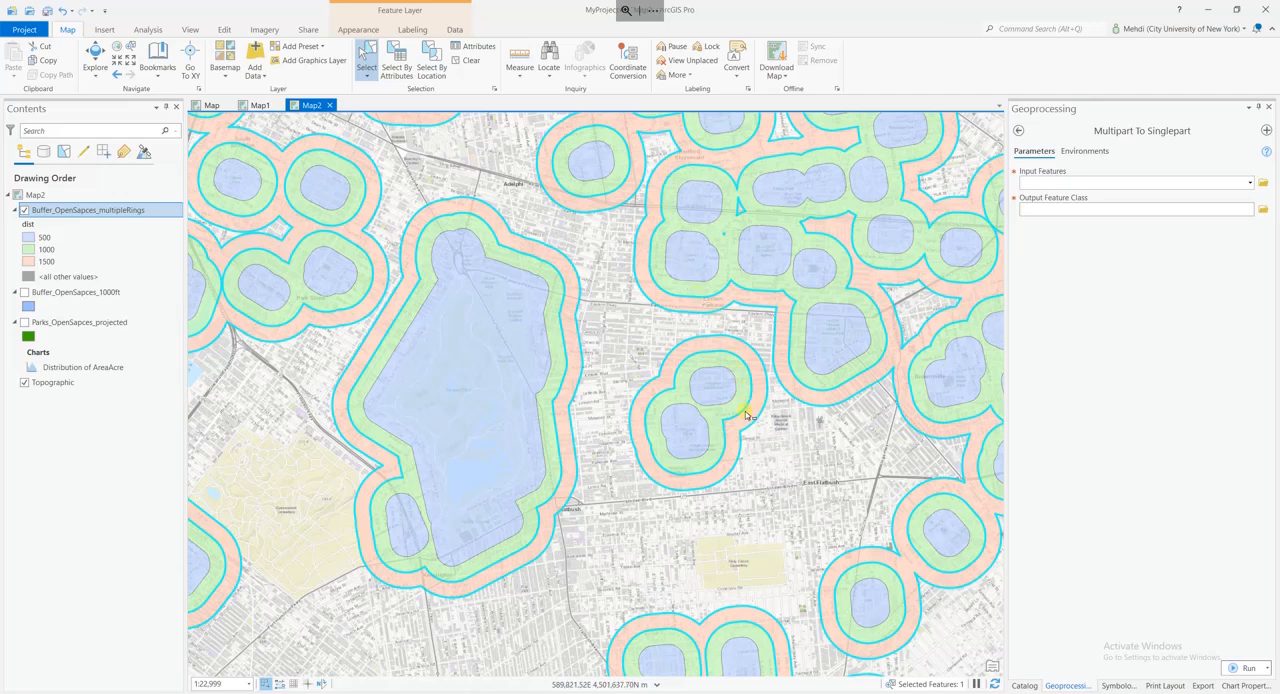
pyautogui.scroll(-3, 745, 413)
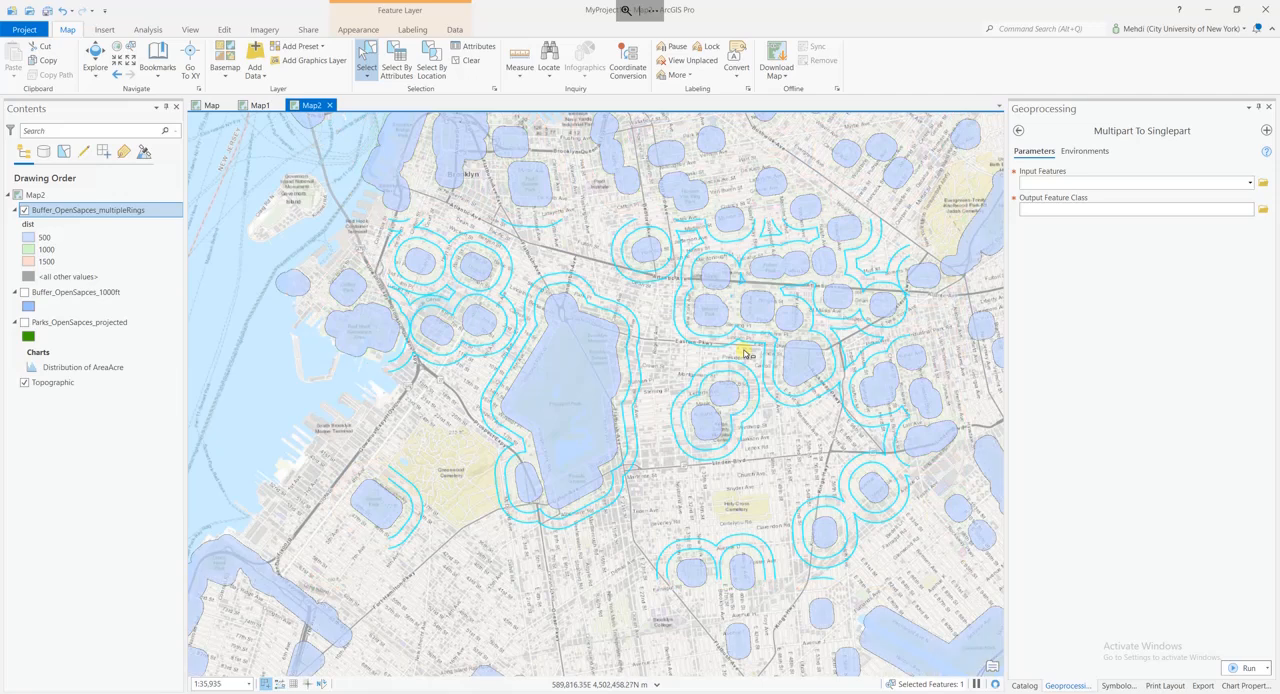